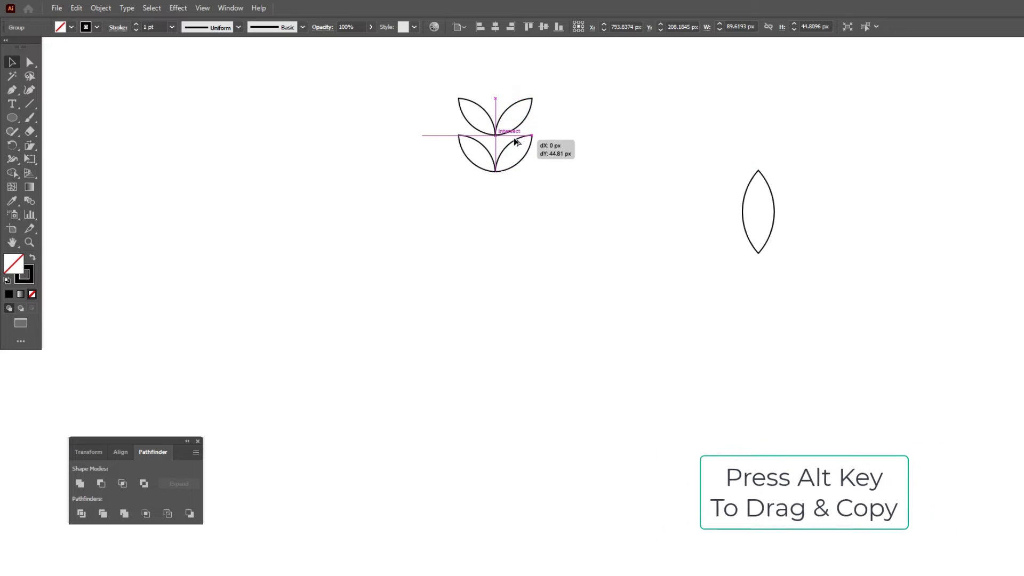
Repeat the leaf pair's downward duplication until a vertical column of twelve evenly spaced pairs is built
key(ctrl+d)
key(ctrl+d)
key(ctrl+d)
key(ctrl+d)
key(ctrl+d)
key(ctrl+d)
key(ctrl+d)
key(ctrl+d)
key(ctrl+d)
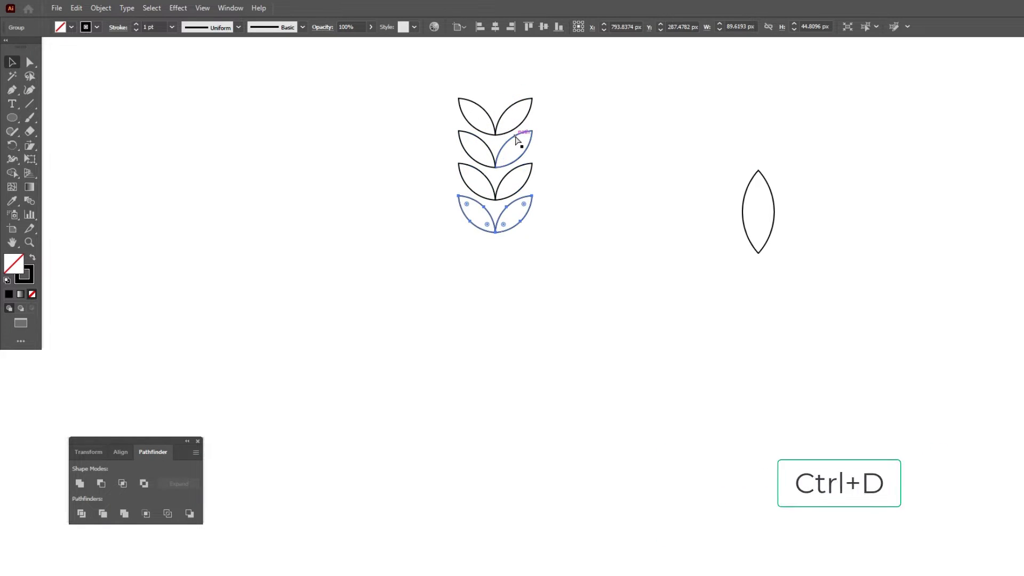
key(ctrl+d)
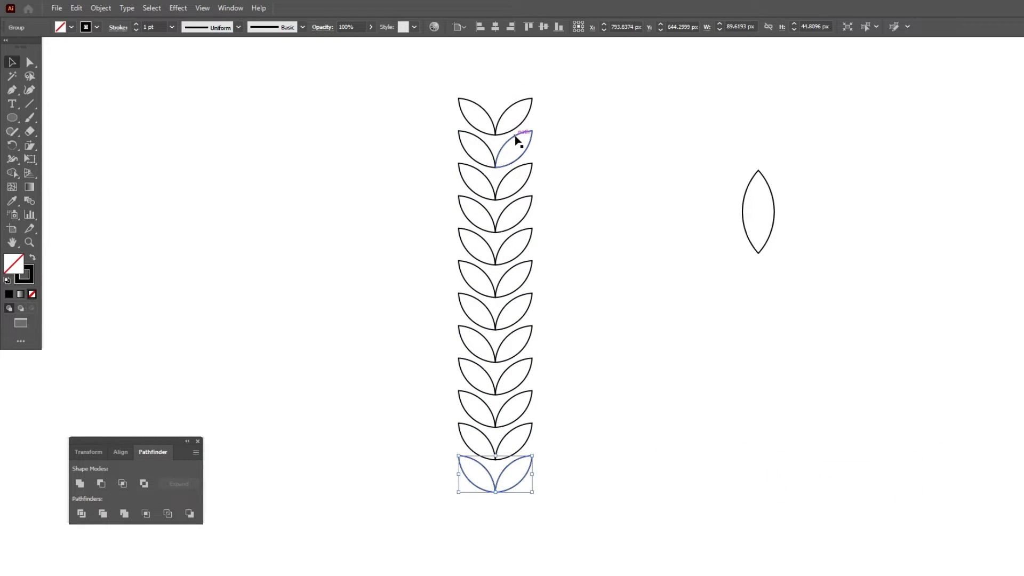
Group all twelve leaf pairs of the column into one object
click(619, 223)
drag(430, 94, 551, 501)
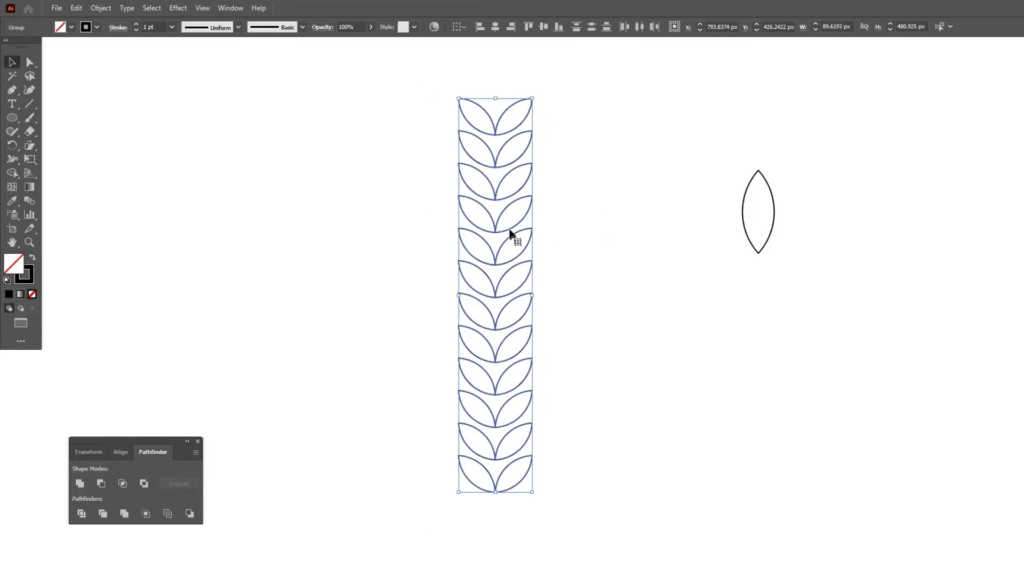
right_click(501, 183)
click(539, 267)
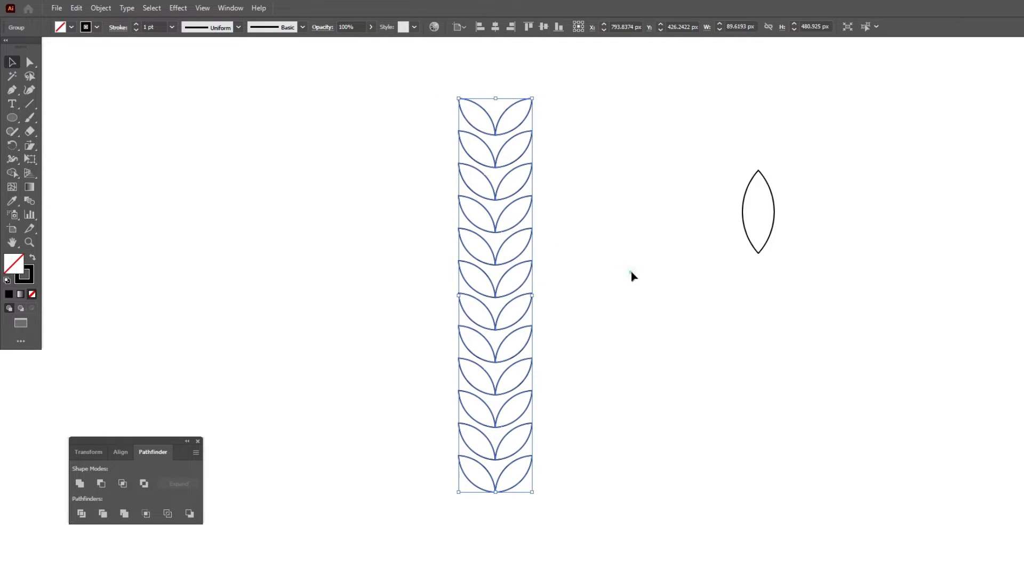
Shift the leaf column down, place the loose leaf centred on its tip, and scale that leaf to about 25 × 64 px
click(630, 277)
drag(517, 171, 524, 222)
drag(745, 214, 487, 123)
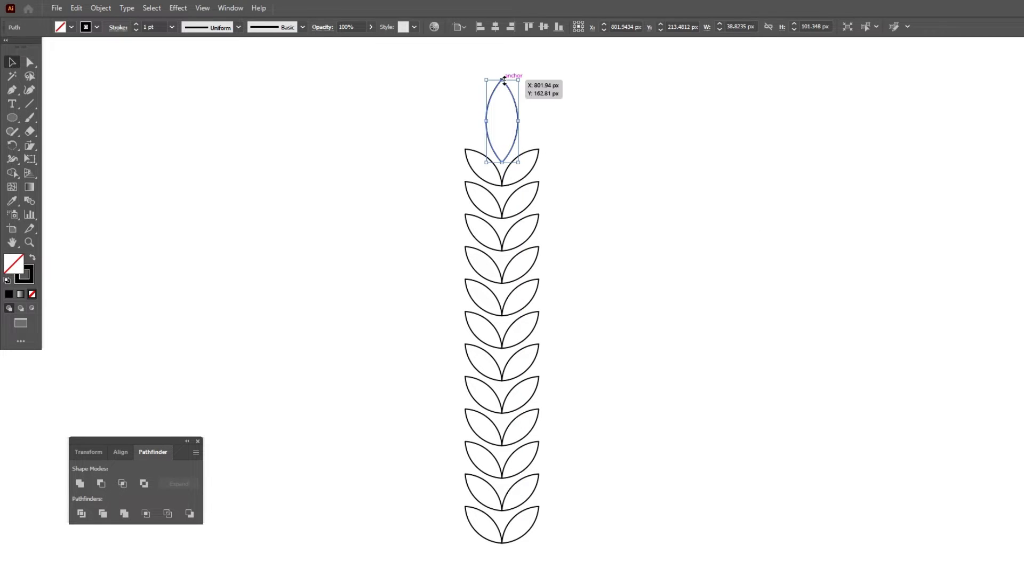
drag(504, 78, 513, 134)
click(582, 140)
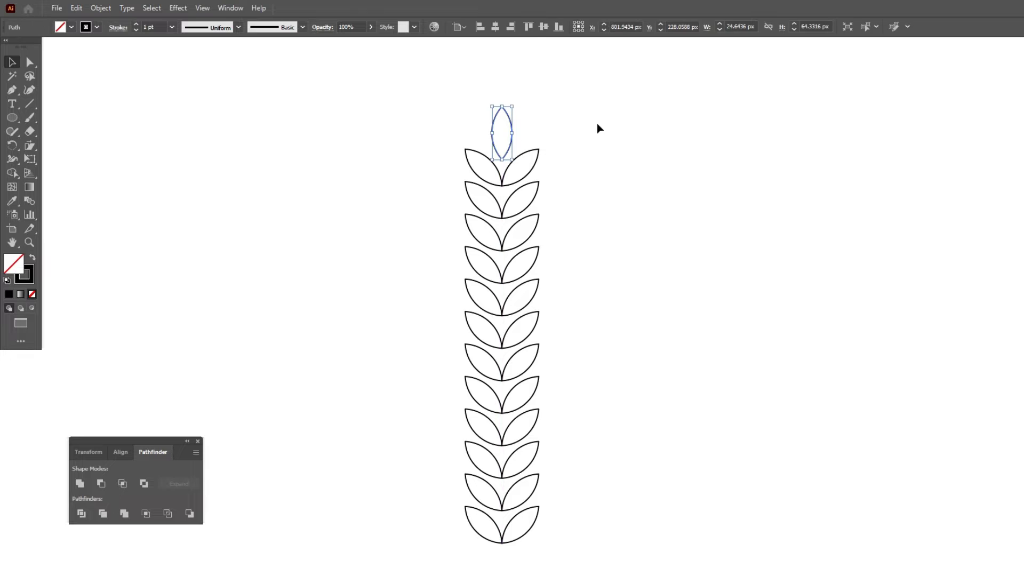
click(597, 124)
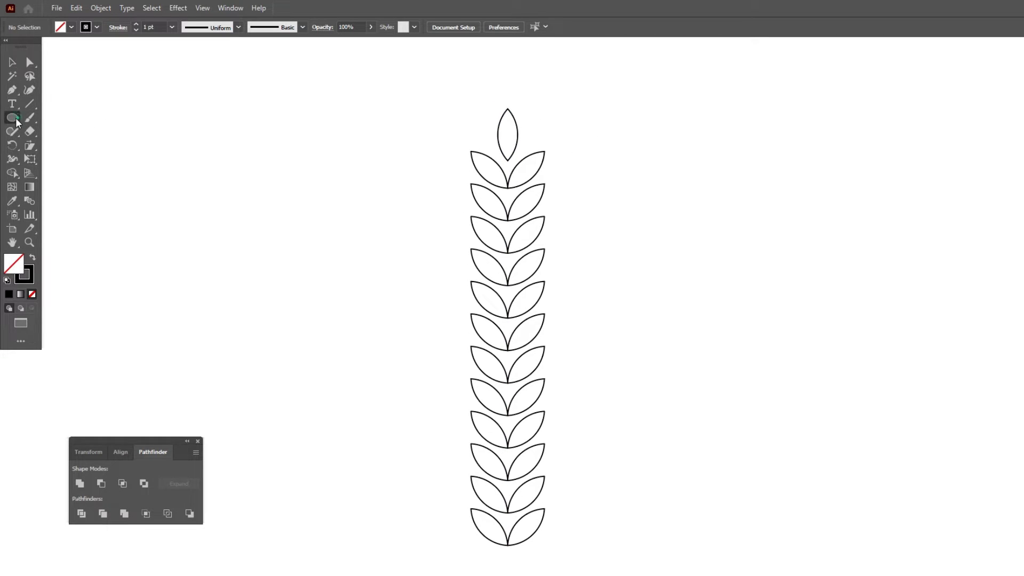
Draw a thin vertical rectangle about 602 px tall beside the leaf column as the stem
drag(16, 118, 45, 112)
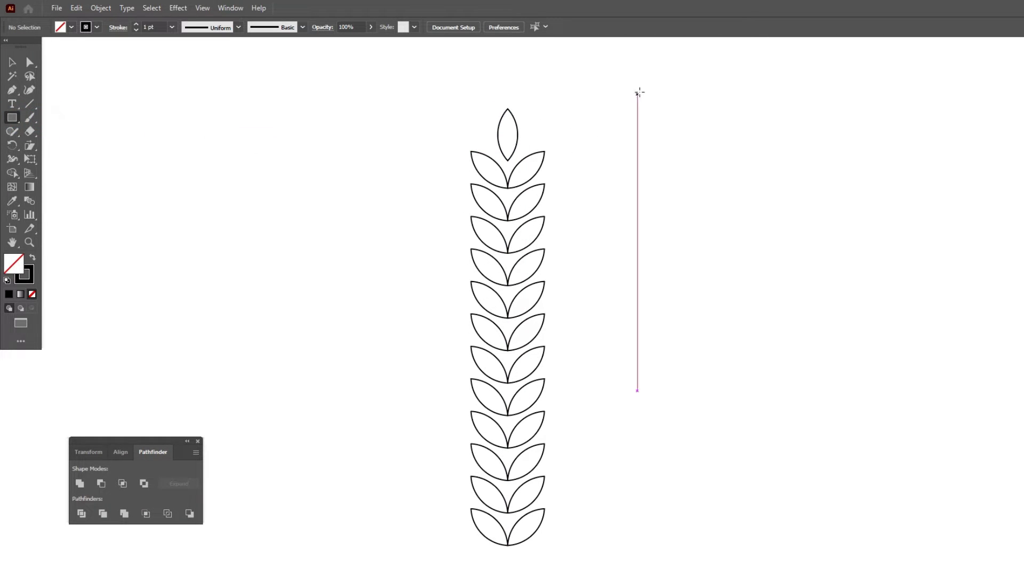
drag(640, 70, 641, 563)
click(11, 62)
click(251, 114)
Centre the stem, tip leaf and leaf column horizontally on each other, and move the stem down so its upper end sits inside the tip leaf
drag(341, 94, 748, 482)
click(126, 452)
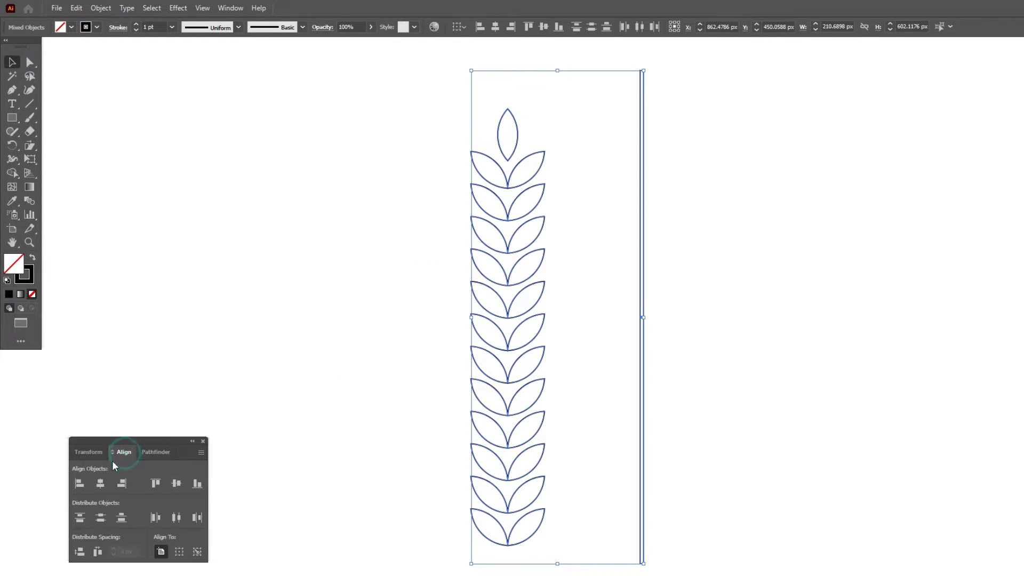
click(100, 483)
click(370, 316)
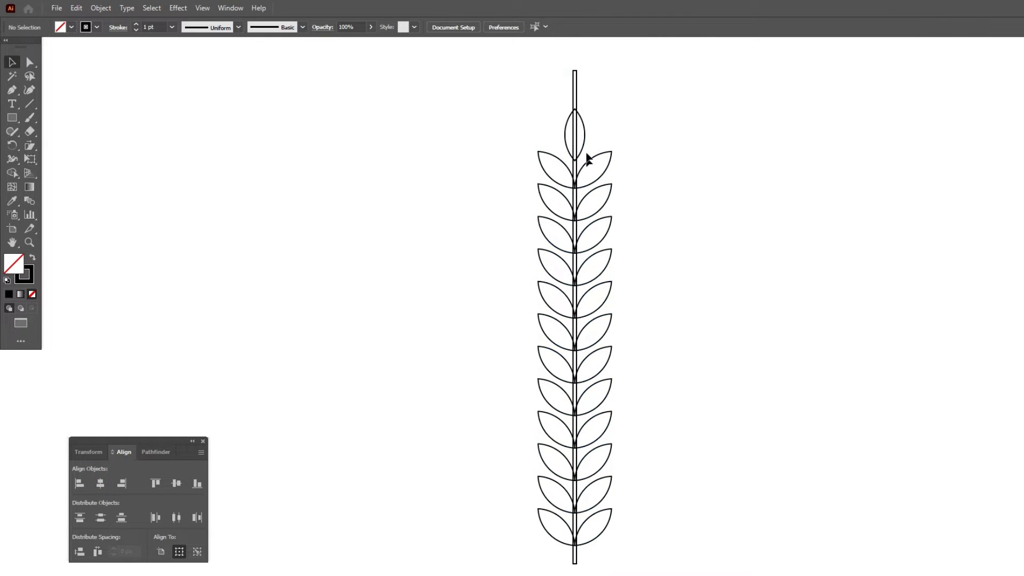
drag(578, 82, 578, 130)
Swap fill and stroke on the whole branch, giving it a black fill and no stroke
key(ctrl+minus)
drag(459, 87, 660, 475)
click(33, 257)
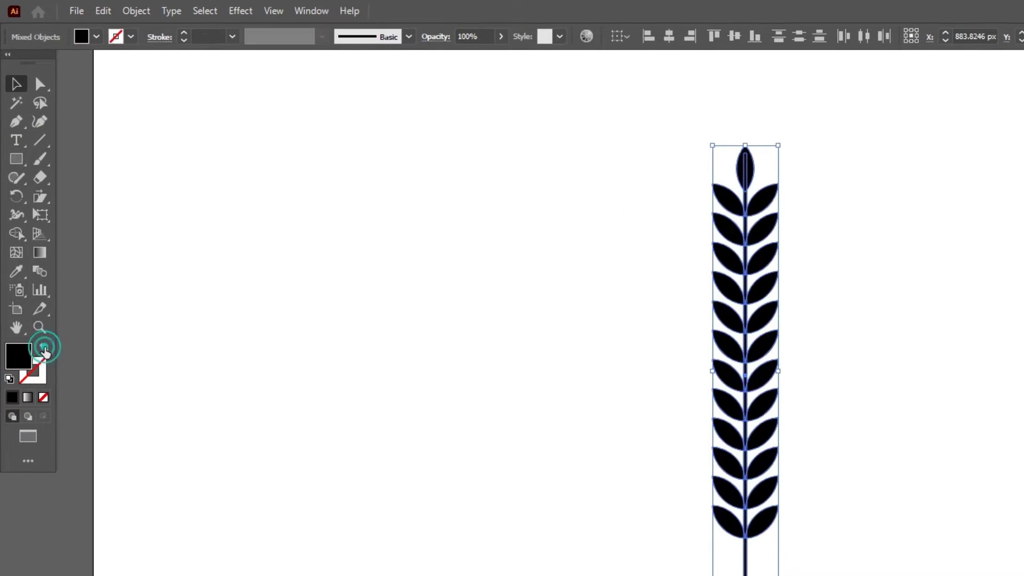
click(538, 210)
Group the leaves, tip leaf and stem into a single branch
drag(653, 136, 842, 575)
right_click(568, 188)
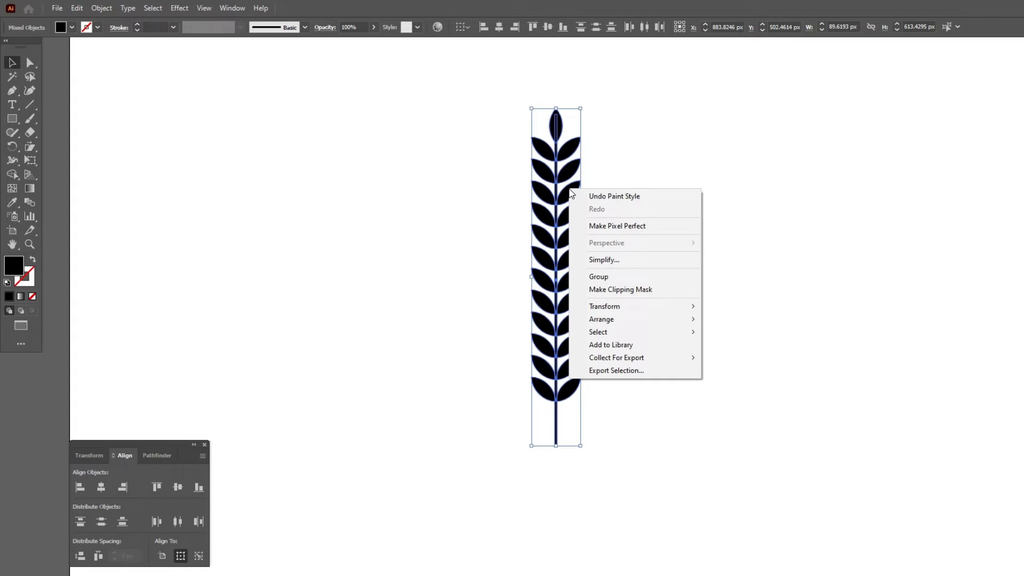
click(588, 276)
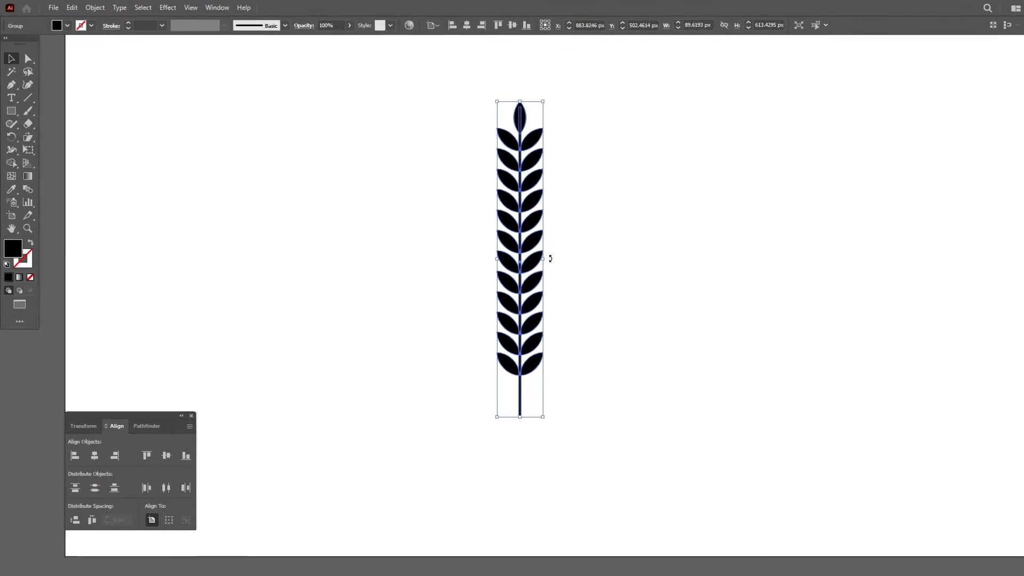
Create an Art Brush from the grouped branch with its direction set upward, keeping Stretch to Fit Stroke Length
click(263, 11)
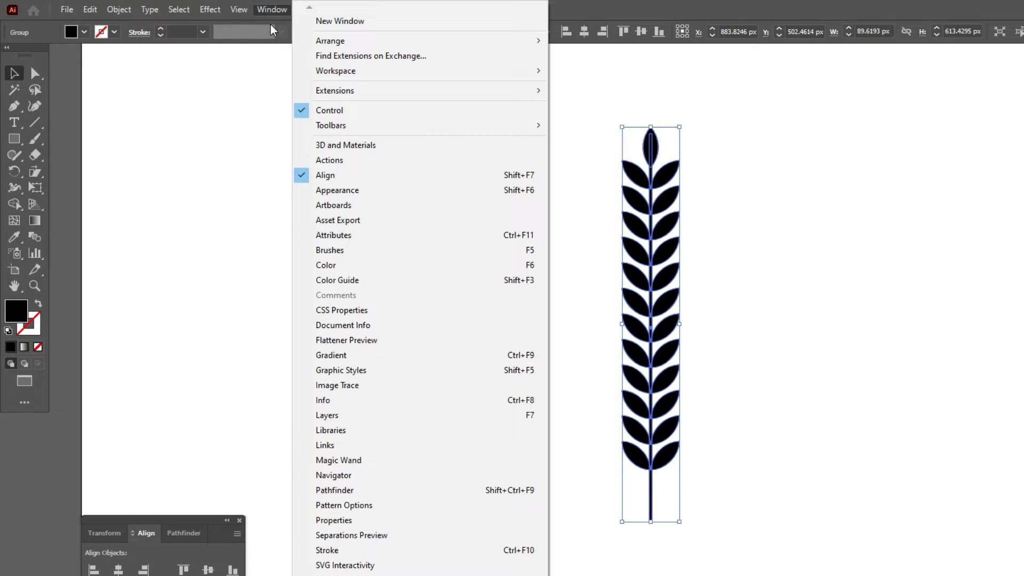
click(330, 250)
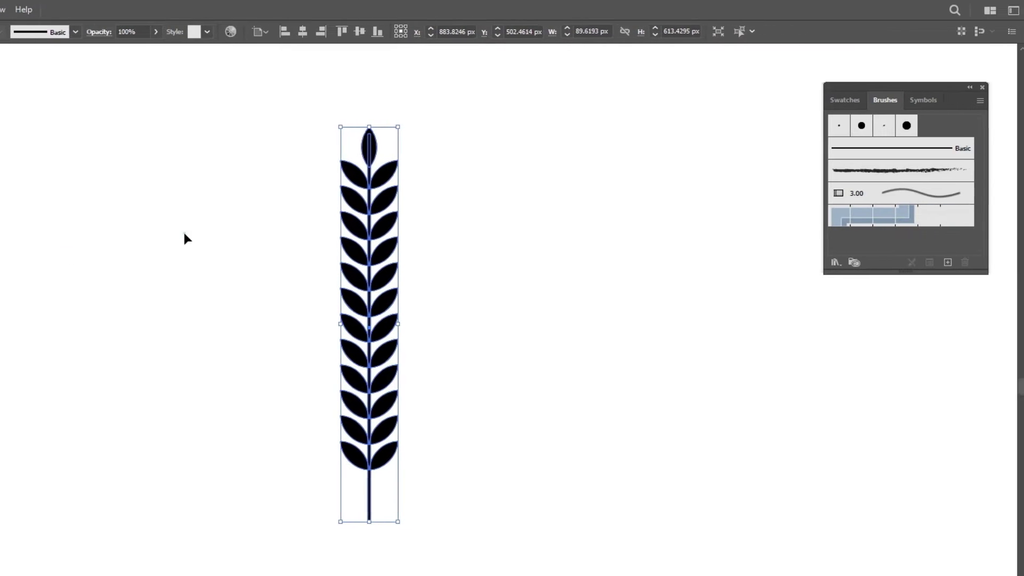
click(183, 237)
mouse_move(373, 249)
mouse_down()
mouse_move(548, 247)
mouse_move(919, 215)
mouse_up()
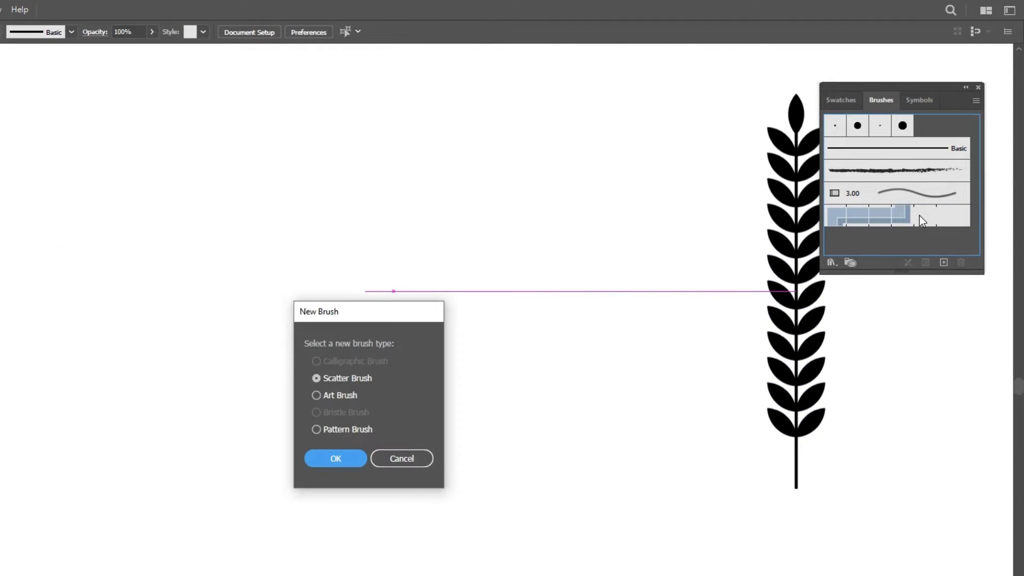
click(335, 395)
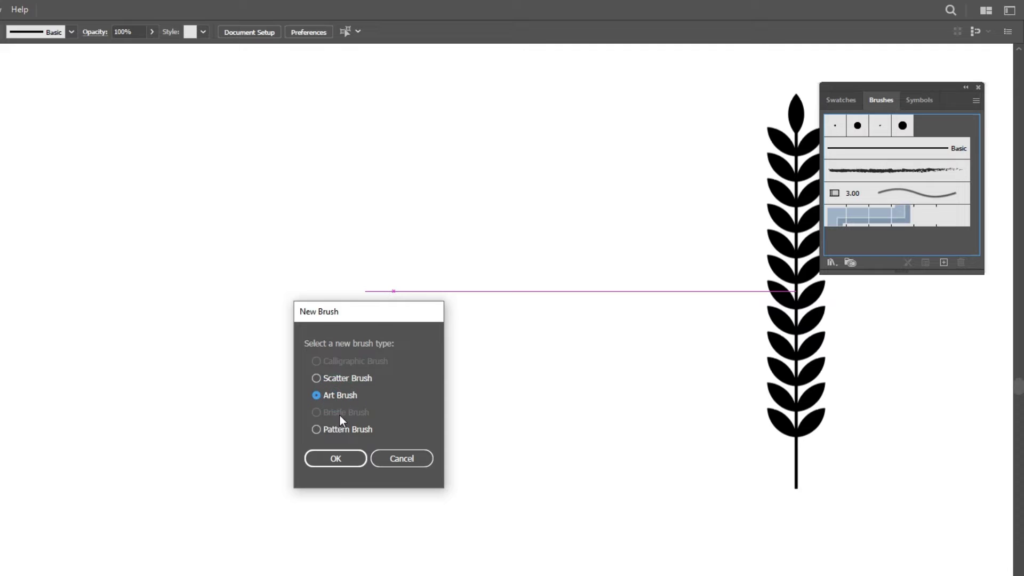
click(335, 458)
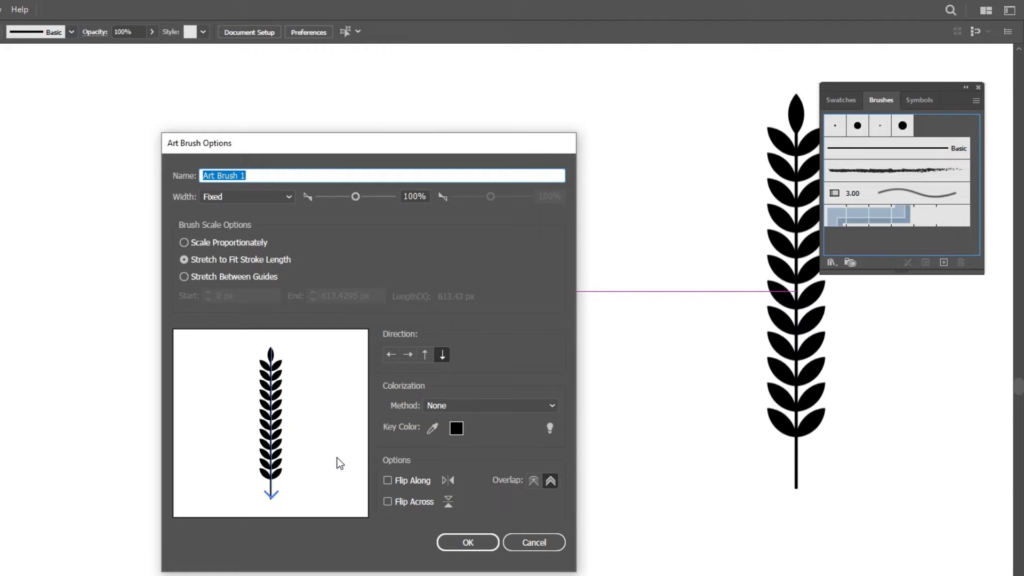
click(424, 358)
click(456, 549)
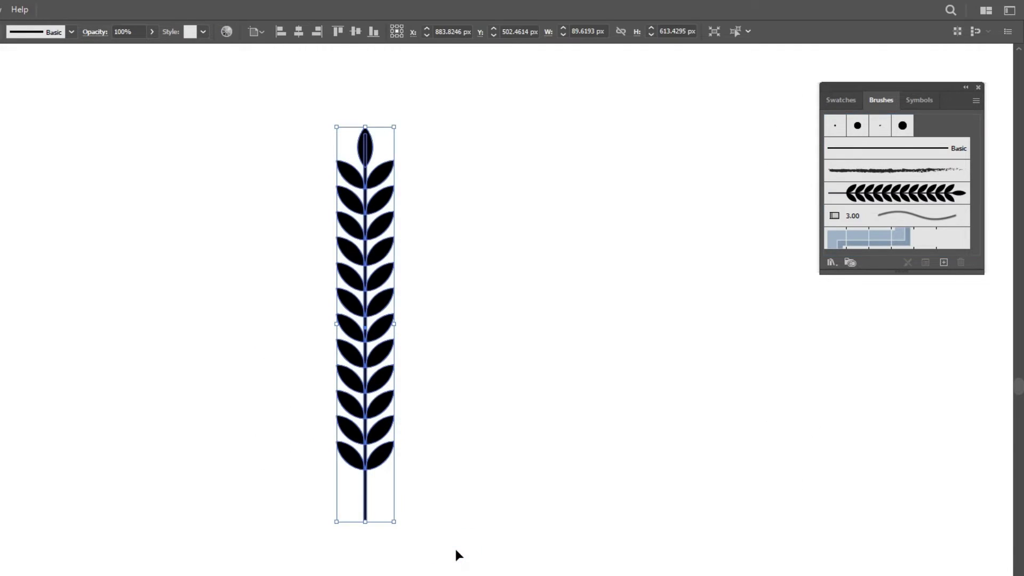
Delete the original branch artwork from the artboard
click(581, 304)
drag(424, 192, 562, 294)
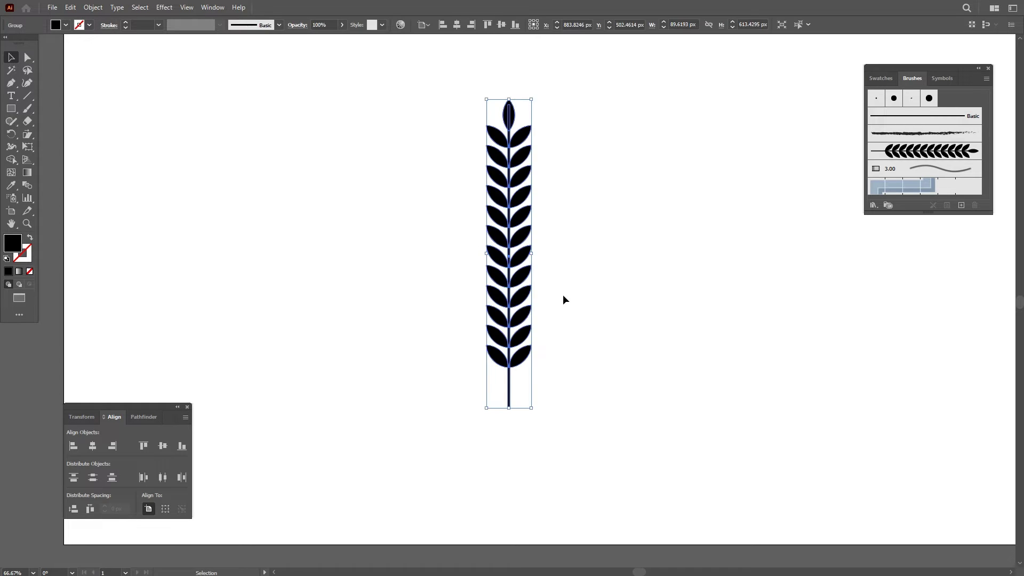
key(Delete)
Draw a circle about 474 px in diameter and give it a black stroke with no fill
drag(16, 155, 73, 193)
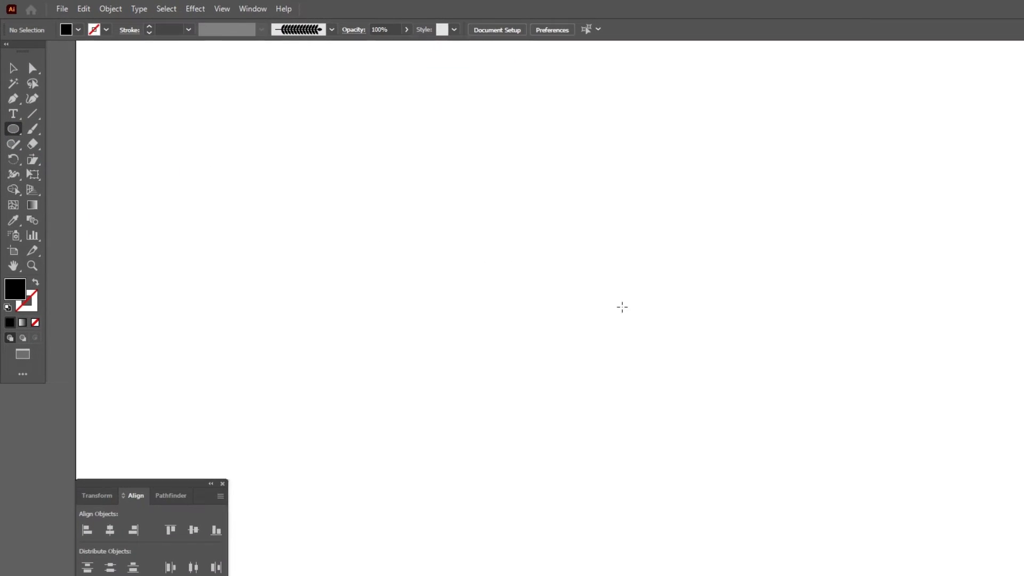
drag(597, 329, 718, 471)
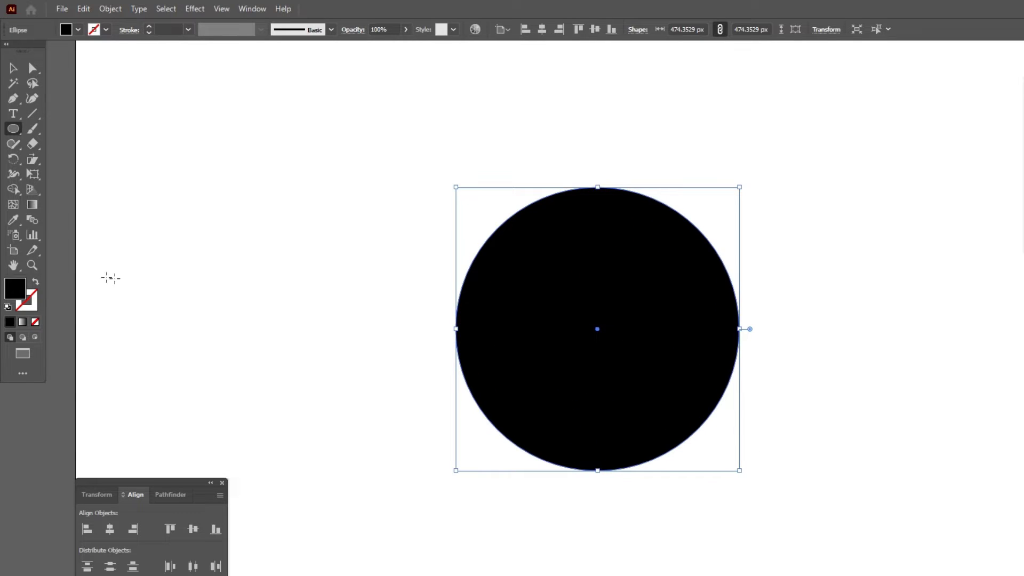
click(36, 282)
key(ctrl+shift+a)
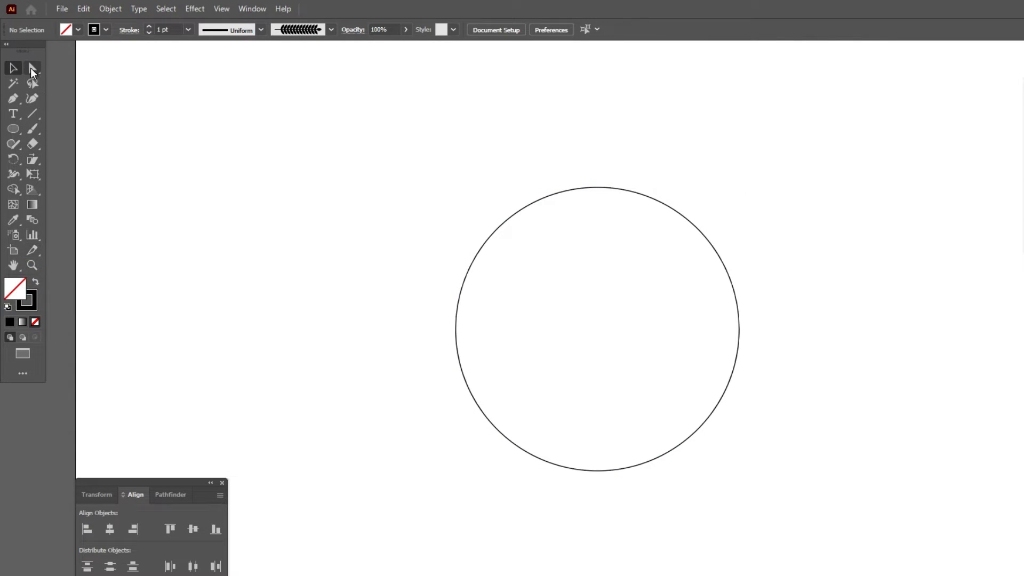
Reduce the circle to an open left arc by deleting its right anchor, adding an upper-left anchor, and deleting the top endpoint
drag(667, 278, 818, 369)
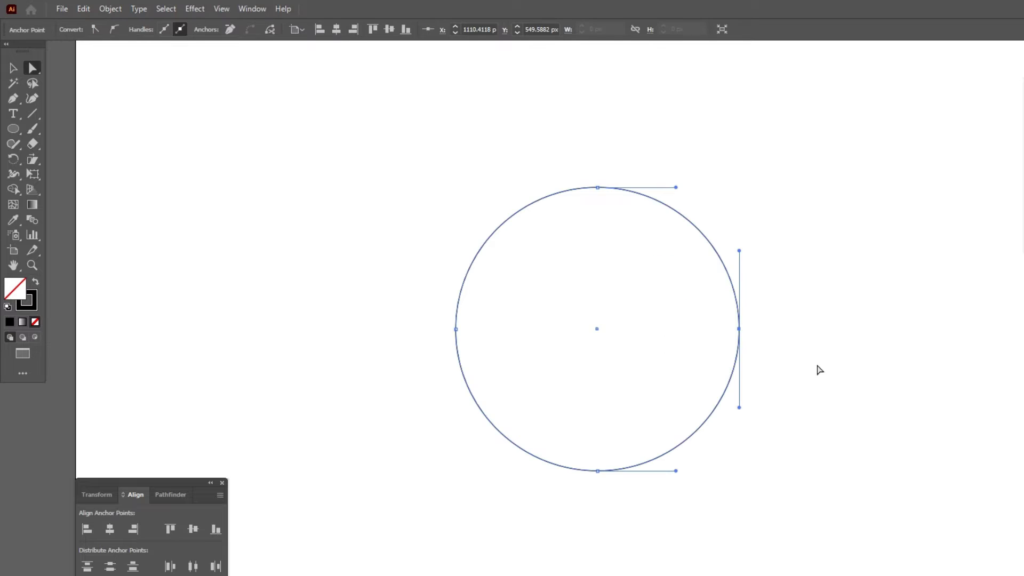
key(Delete)
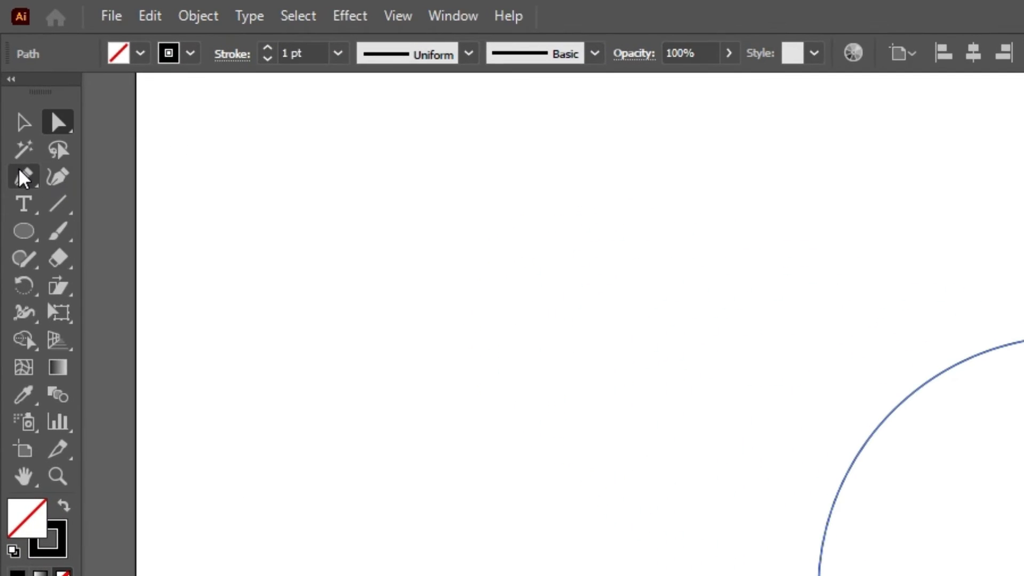
click(12, 98)
click(88, 207)
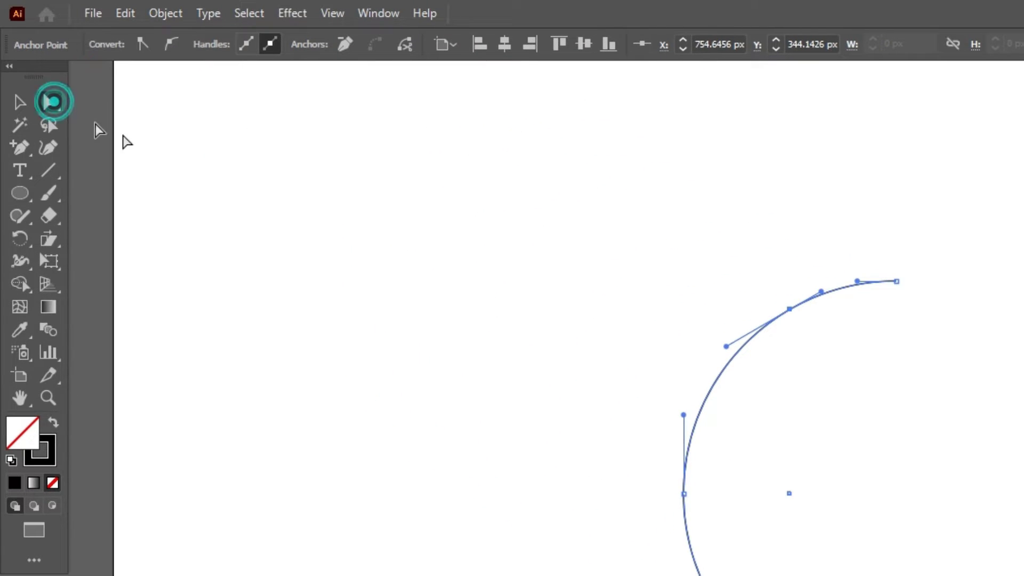
click(896, 281)
key(Delete)
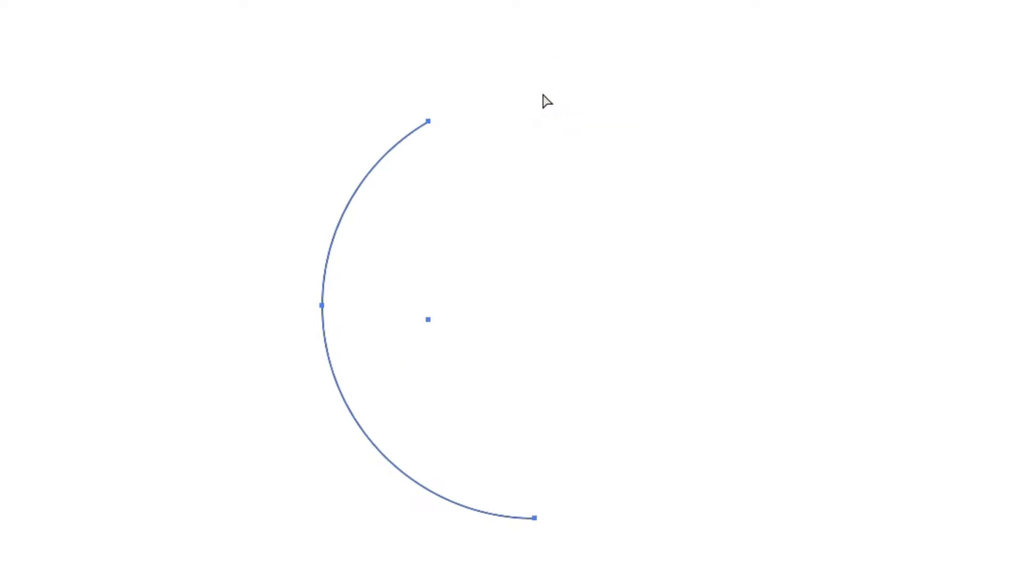
Apply the new branch art brush to the open arc
click(13, 60)
drag(271, 152, 537, 331)
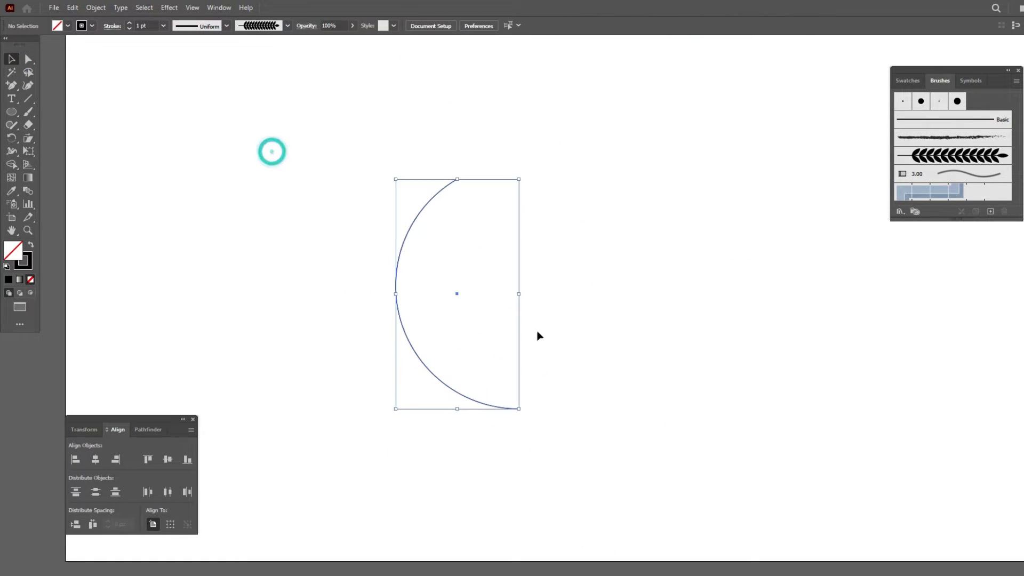
click(942, 156)
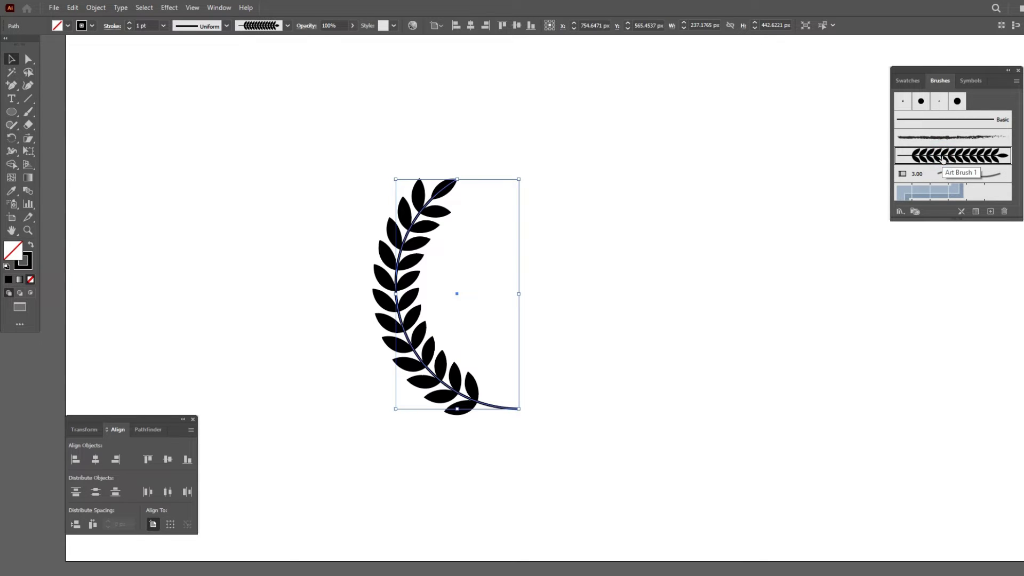
click(256, 199)
Create a vertically reflected copy of the curved branch and move it horizontally to the right to form the wreath's other half
click(395, 287)
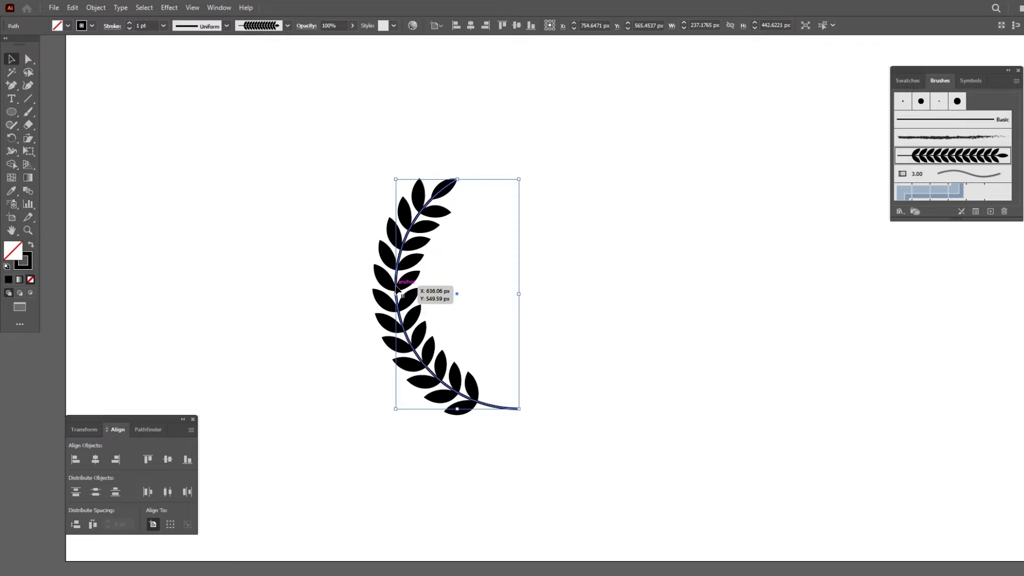
right_click(397, 288)
mouse_move(438, 474)
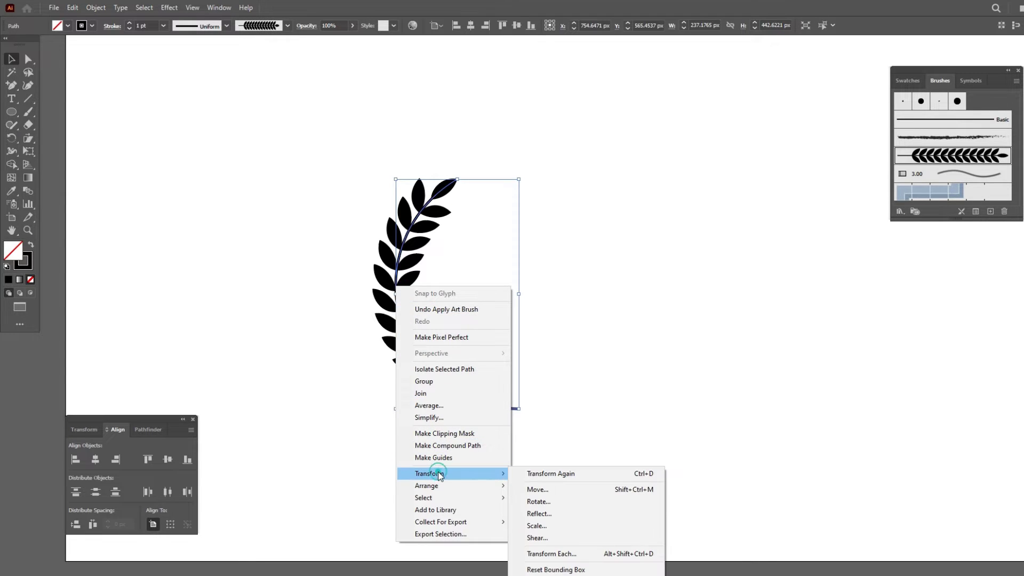
click(560, 514)
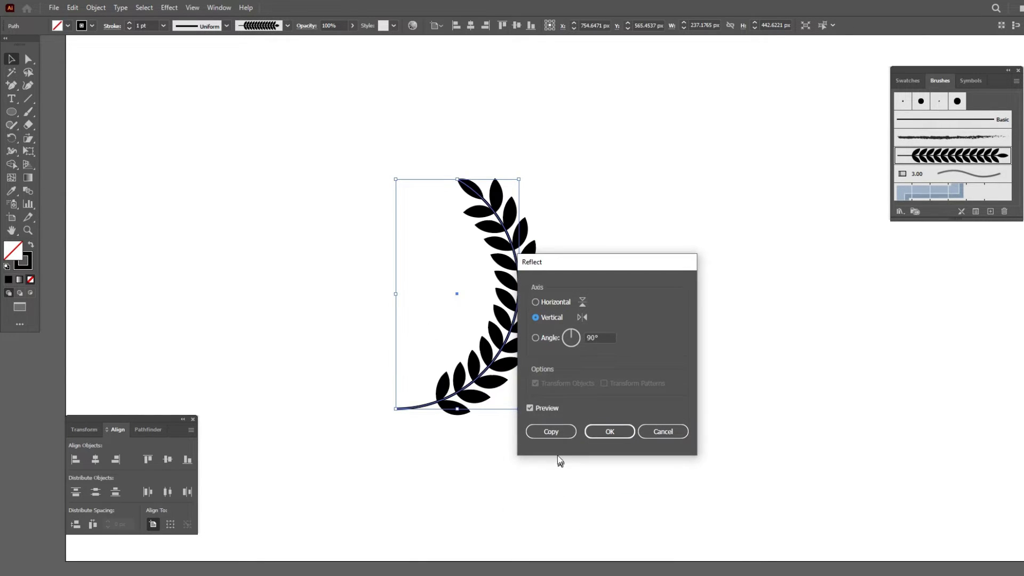
click(549, 433)
drag(525, 300, 682, 298)
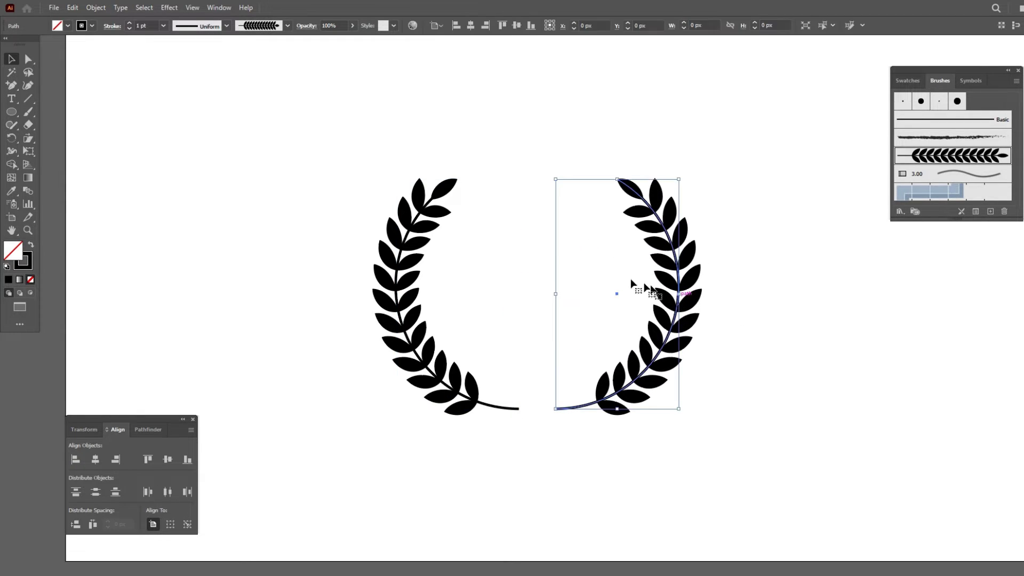
Group the two curved branches together
drag(324, 110, 672, 332)
right_click(682, 251)
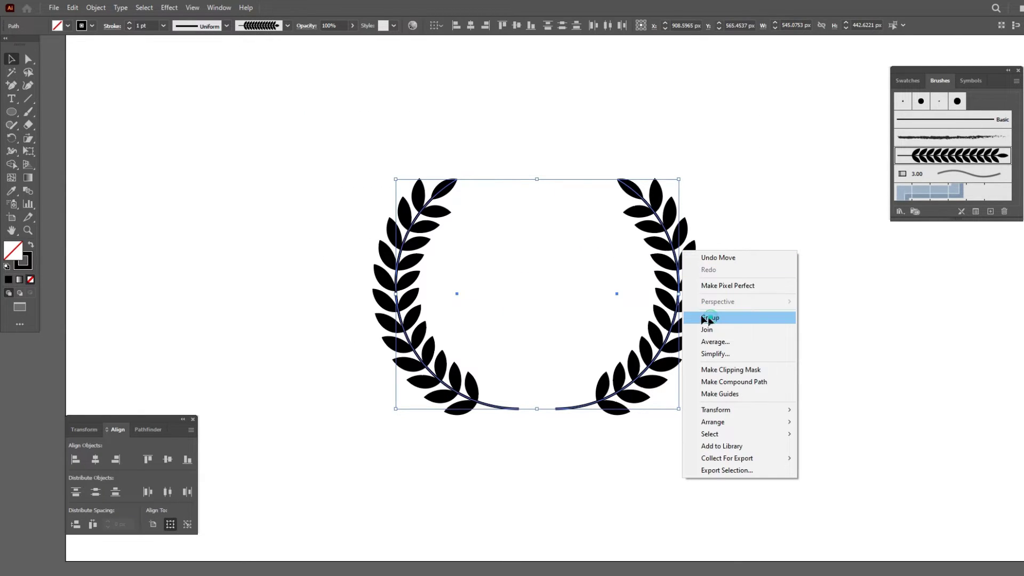
click(704, 318)
Expand the grouped wreath's appearance, then shrink it to about 252 px wide, park it in the artboard's upper-left corner, and close the brush library
click(99, 7)
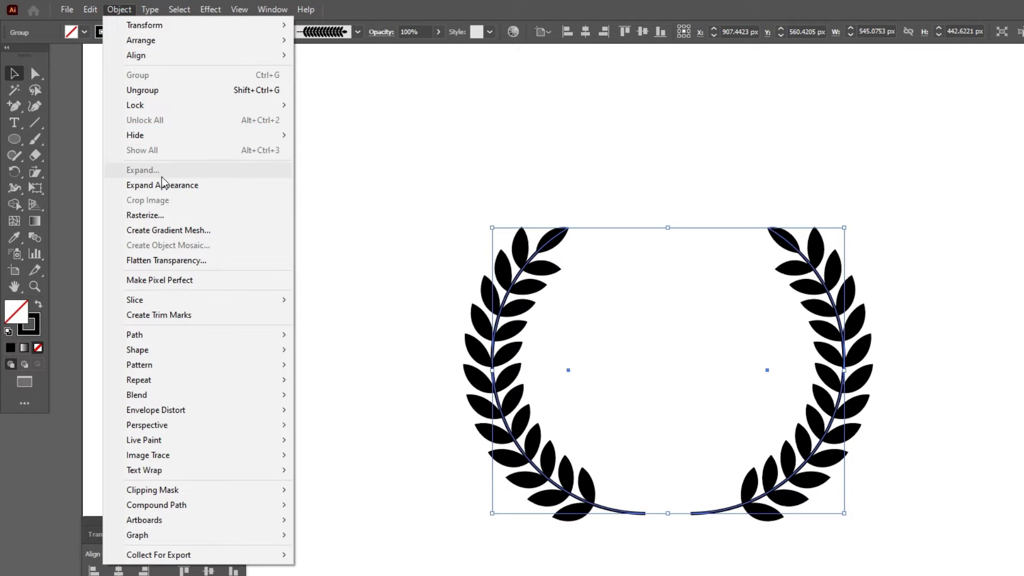
click(135, 154)
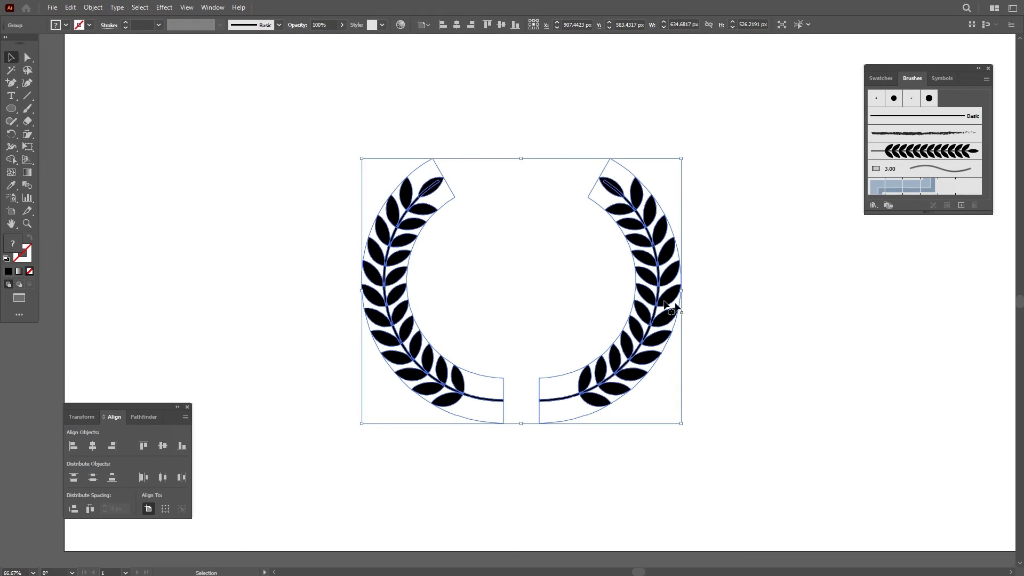
drag(682, 292, 223, 95)
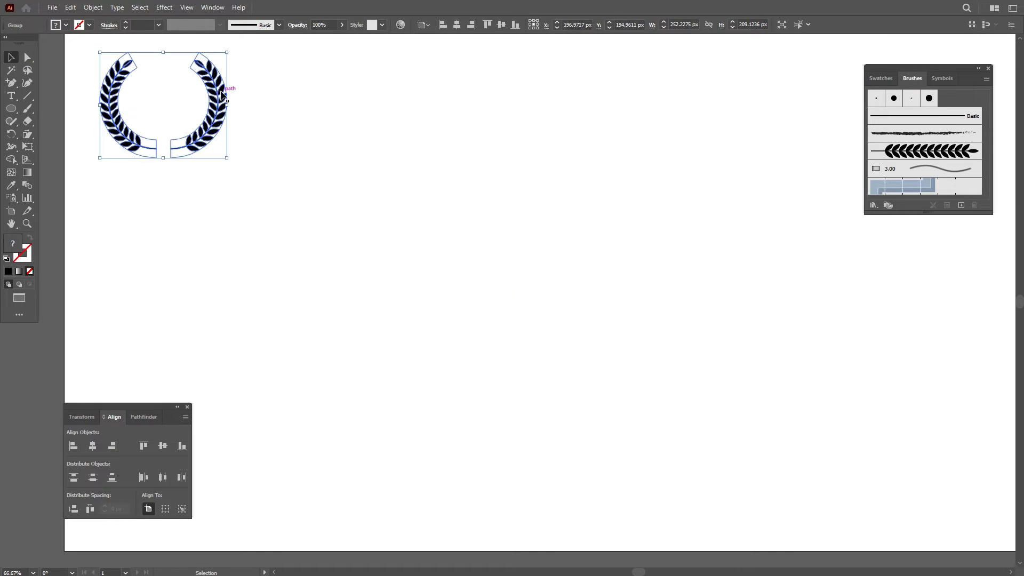
click(988, 69)
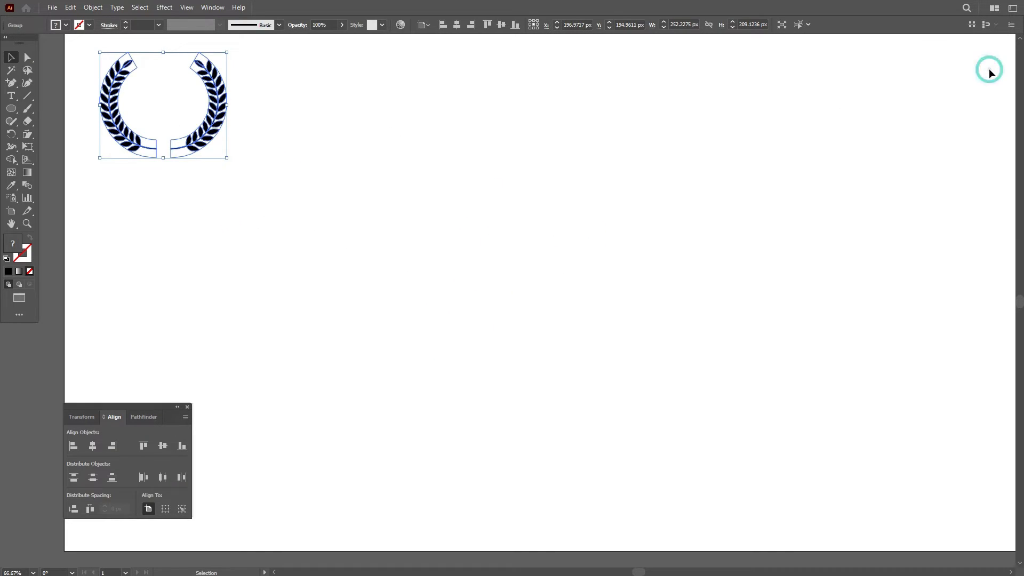
Add the letter "A" as 72 pt text in Porter Bold DEMO on an empty area of the artboard
key(ctrl+1)
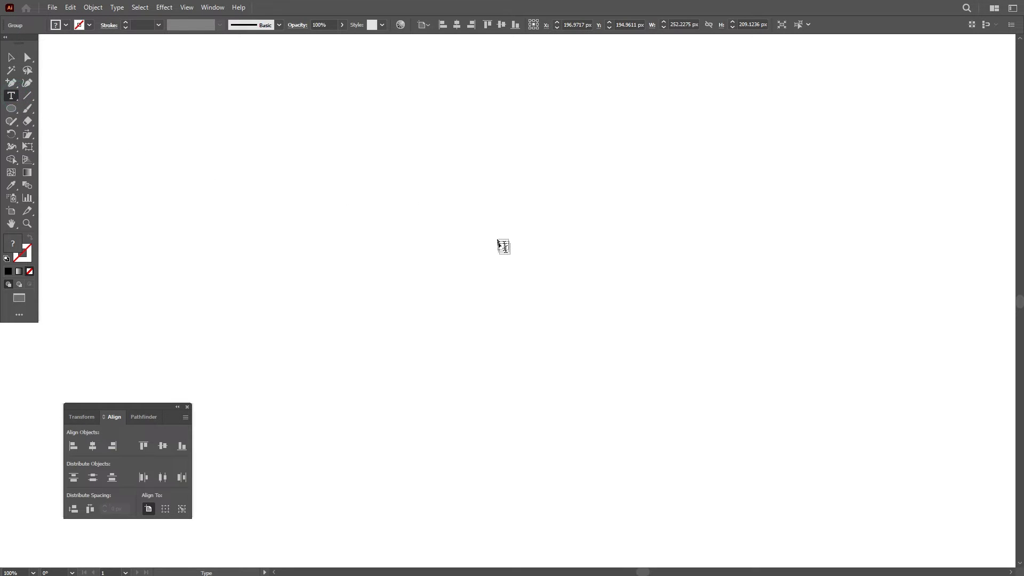
click(436, 277)
click(528, 25)
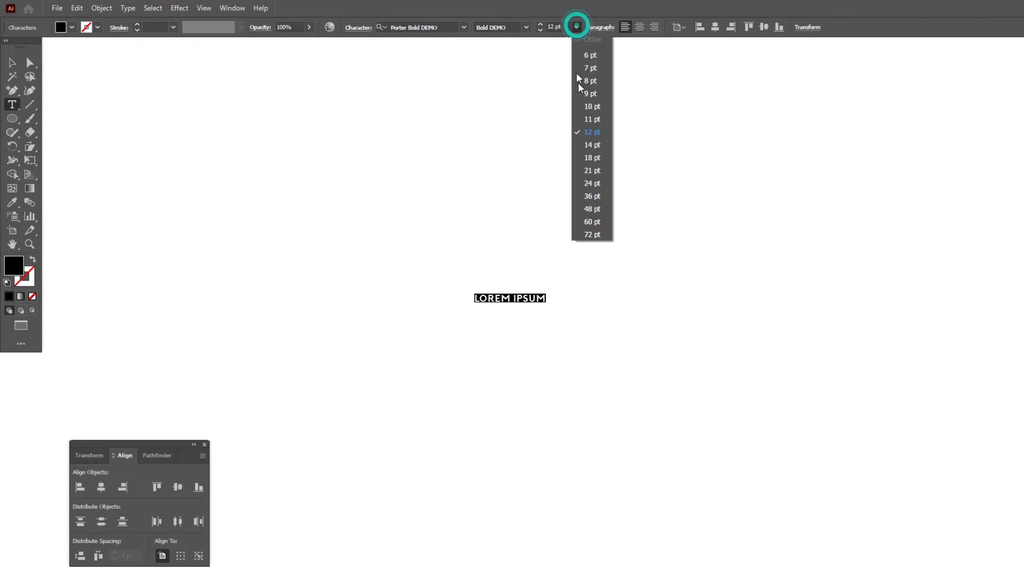
click(591, 234)
text(A)
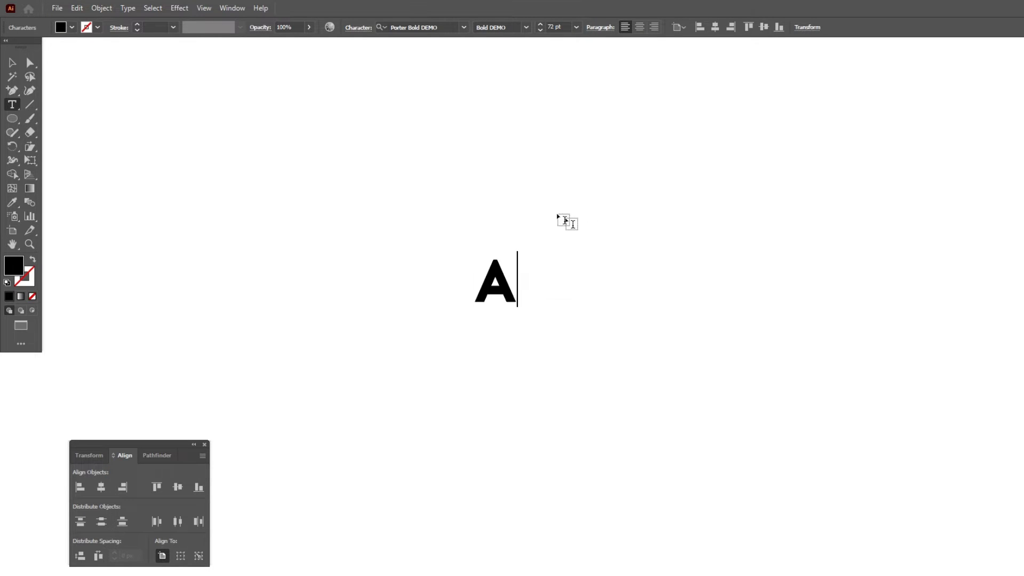
click(13, 63)
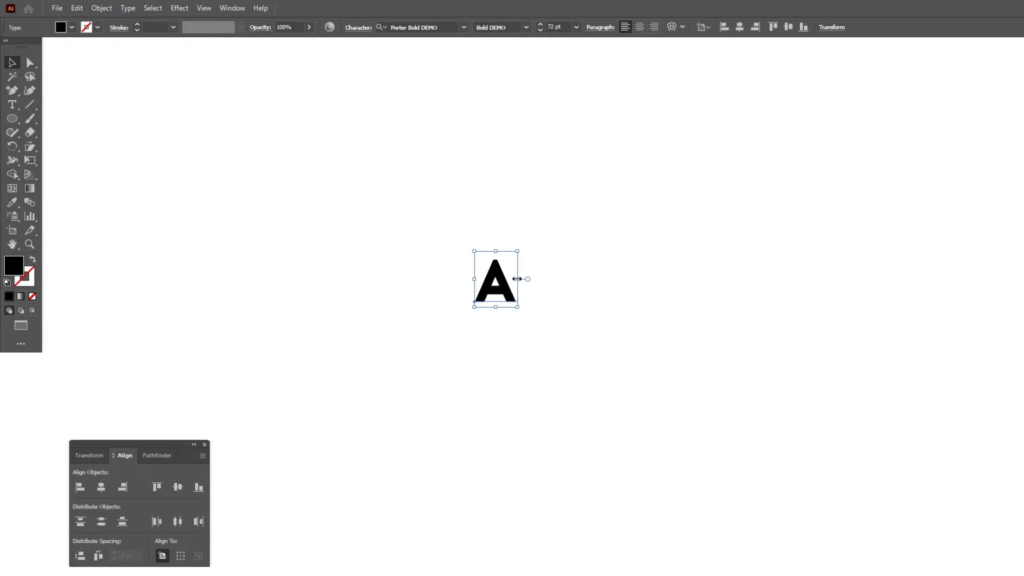
Enlarge the letter A to about 470 pt and convert it to outlines
drag(518, 278, 569, 274)
right_click(569, 274)
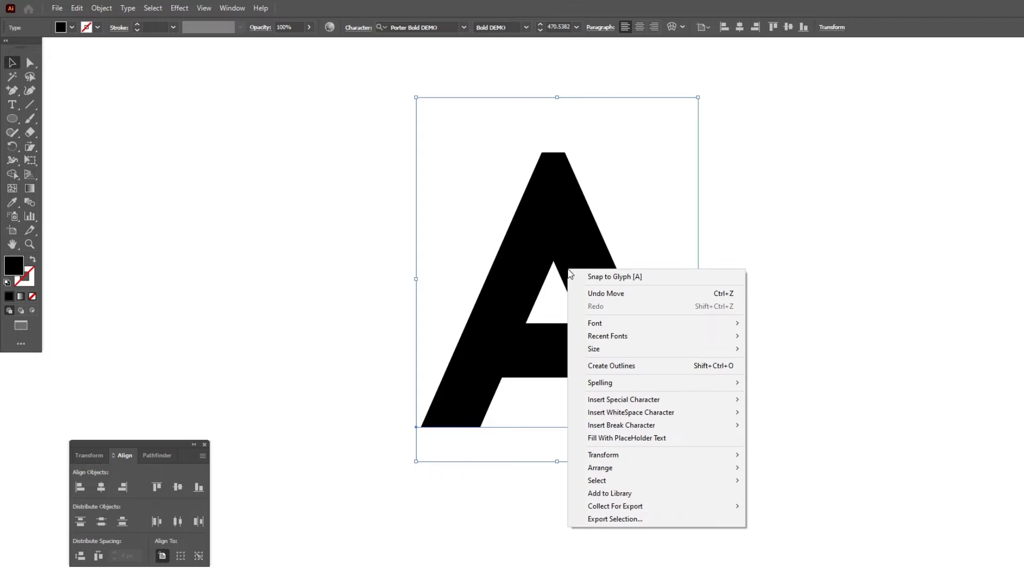
click(597, 365)
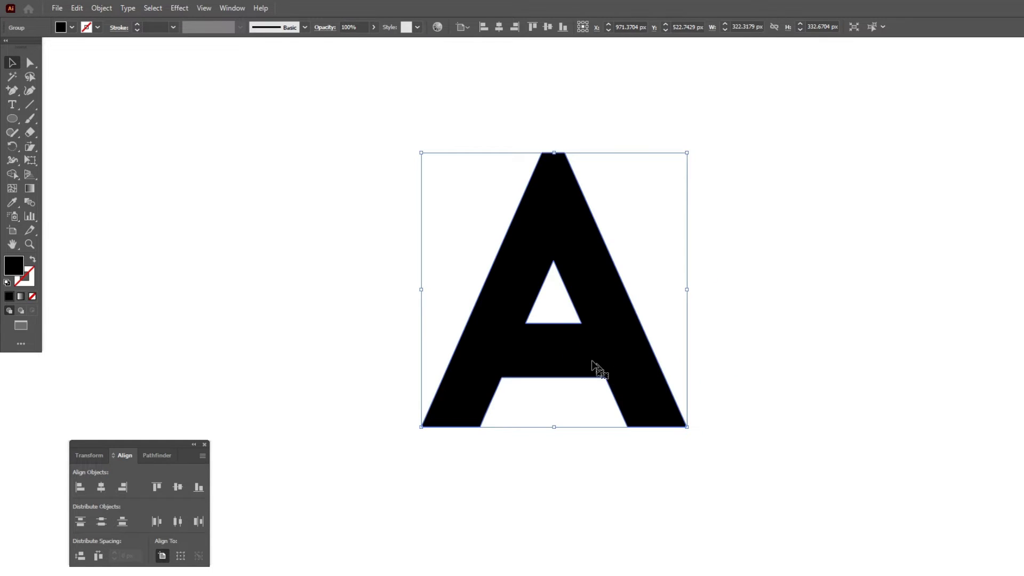
Draw two straight lines from the apex of the A's inner triangle to the two lower corners of its crossbar
click(29, 104)
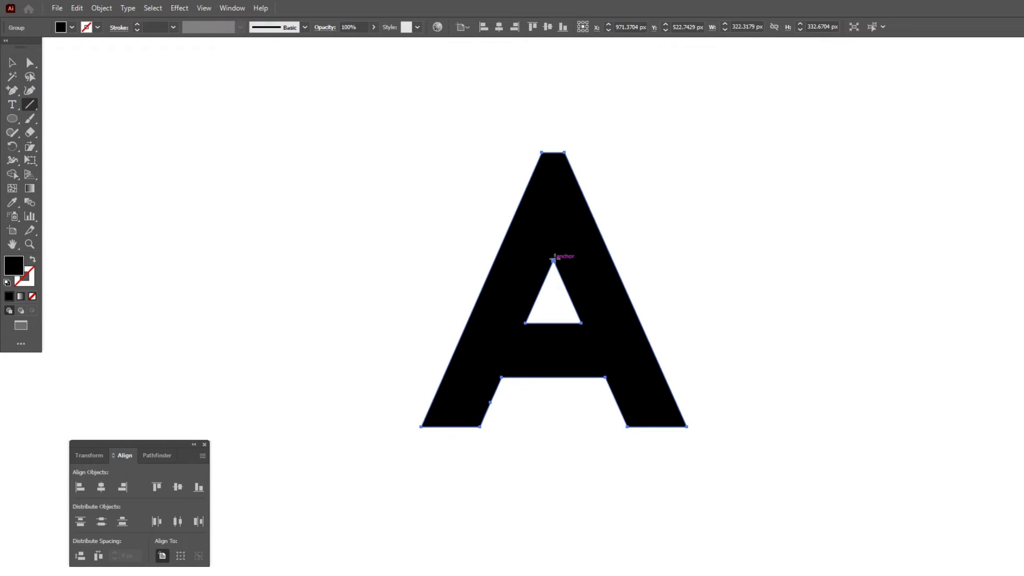
mouse_move(553, 259)
mouse_down()
mouse_move(502, 388)
mouse_move(501, 377)
mouse_up()
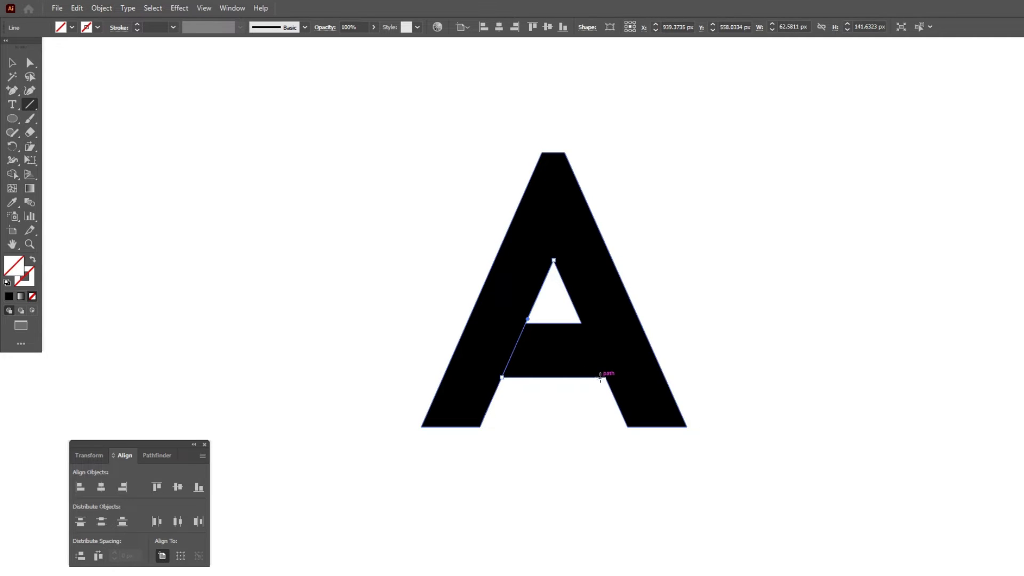
drag(605, 377, 553, 261)
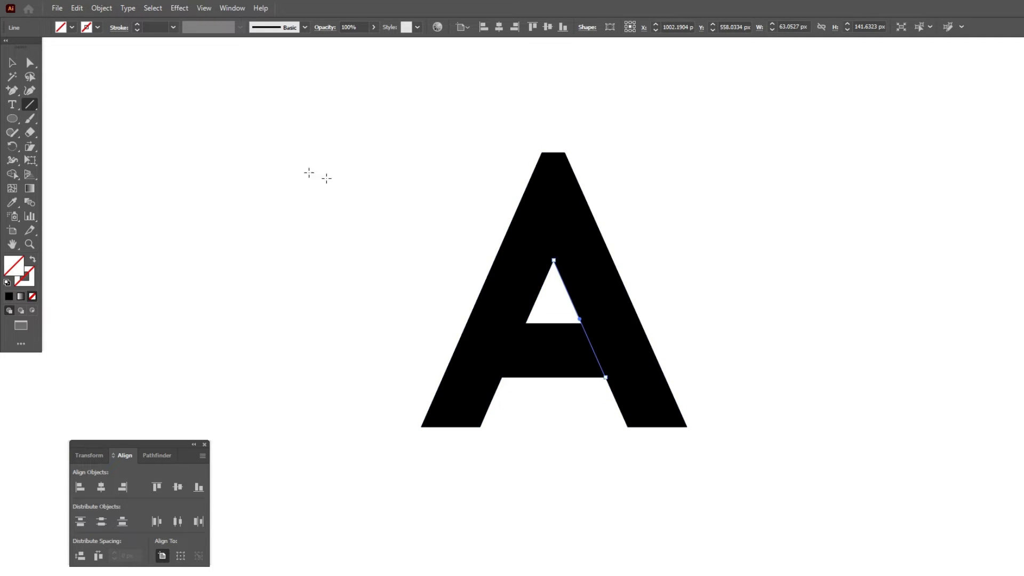
Divide the letter A along the two lines with Pathfinder and ungroup the resulting pieces
click(13, 63)
drag(304, 174, 686, 439)
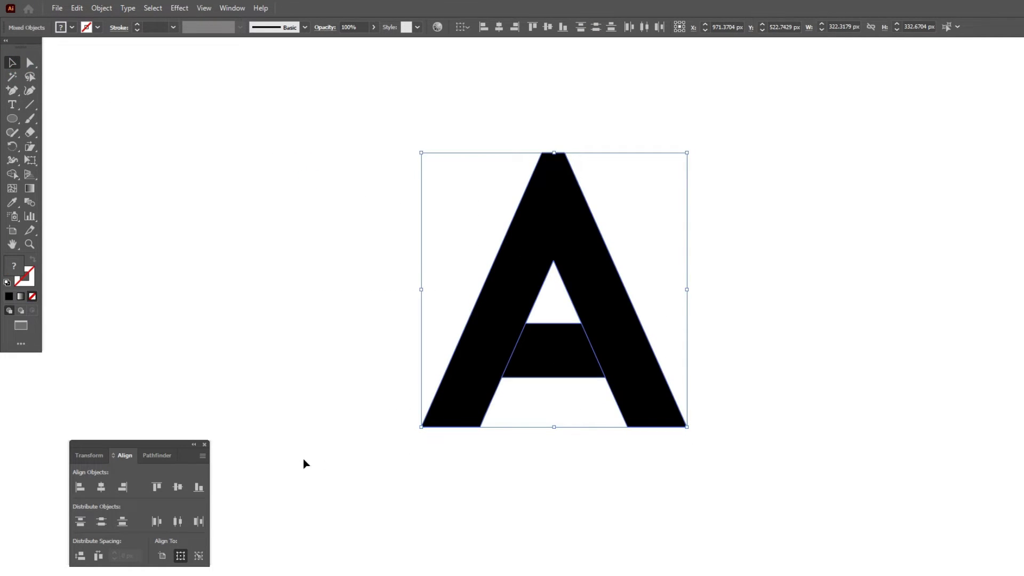
click(158, 455)
click(81, 517)
right_click(542, 335)
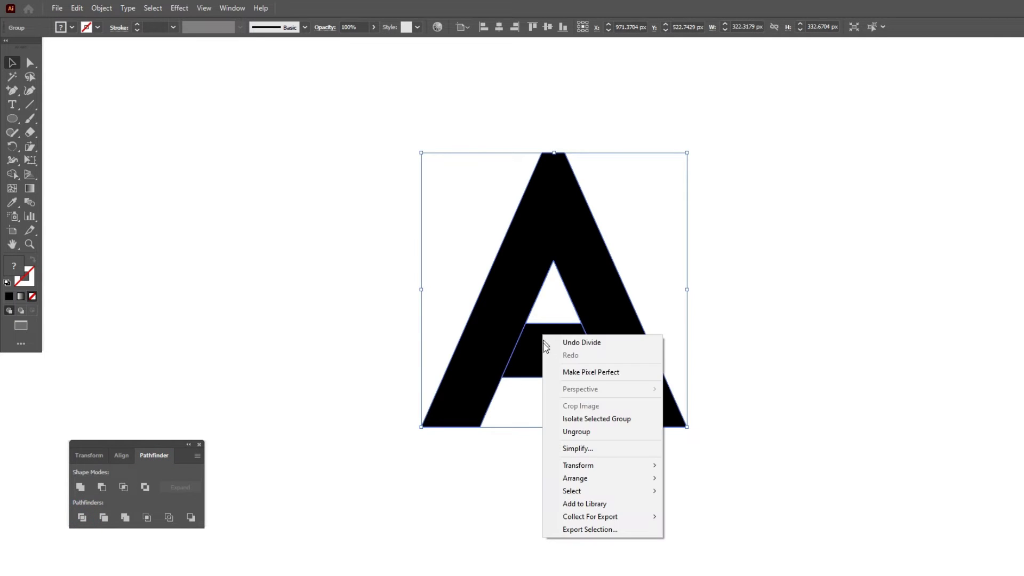
click(575, 432)
Delete the A's crossbar and the leftover unfilled piece between its legs
click(553, 503)
click(551, 358)
key(Delete)
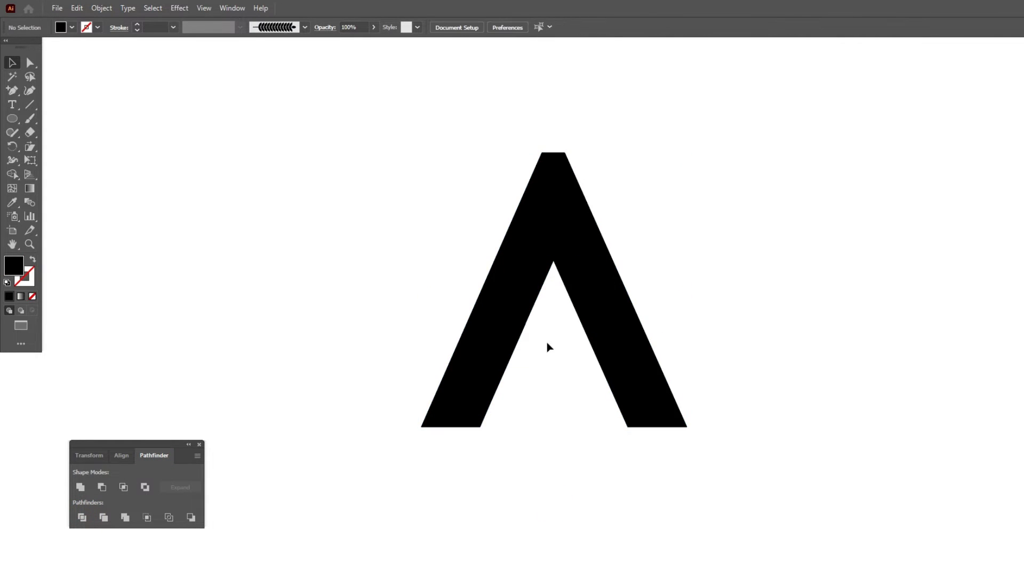
drag(556, 356, 555, 356)
key(Delete)
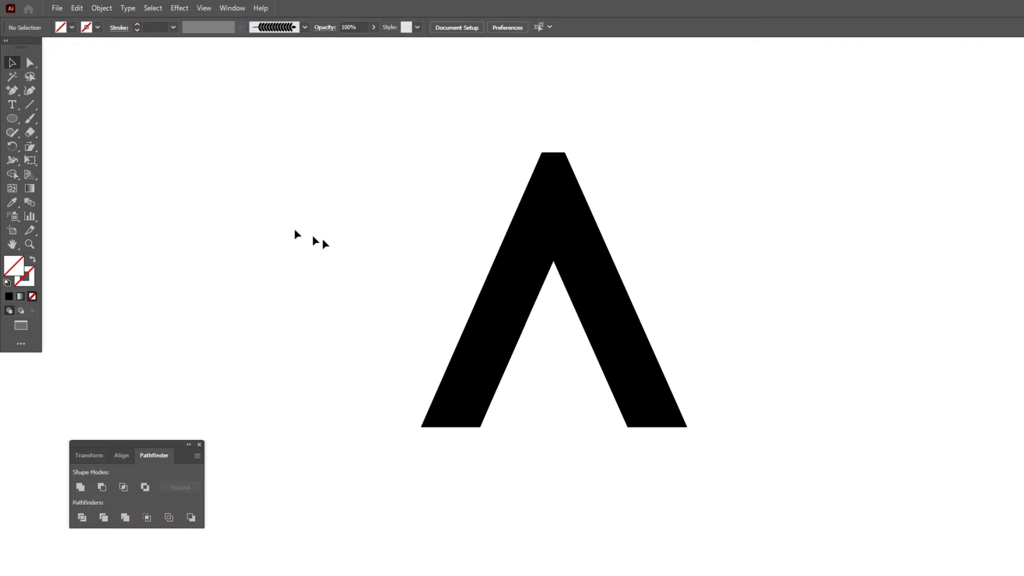
Draw a closed four-point checkmark across the A with the Pen tool, its longer arm extending past the right leg
click(17, 91)
click(40, 92)
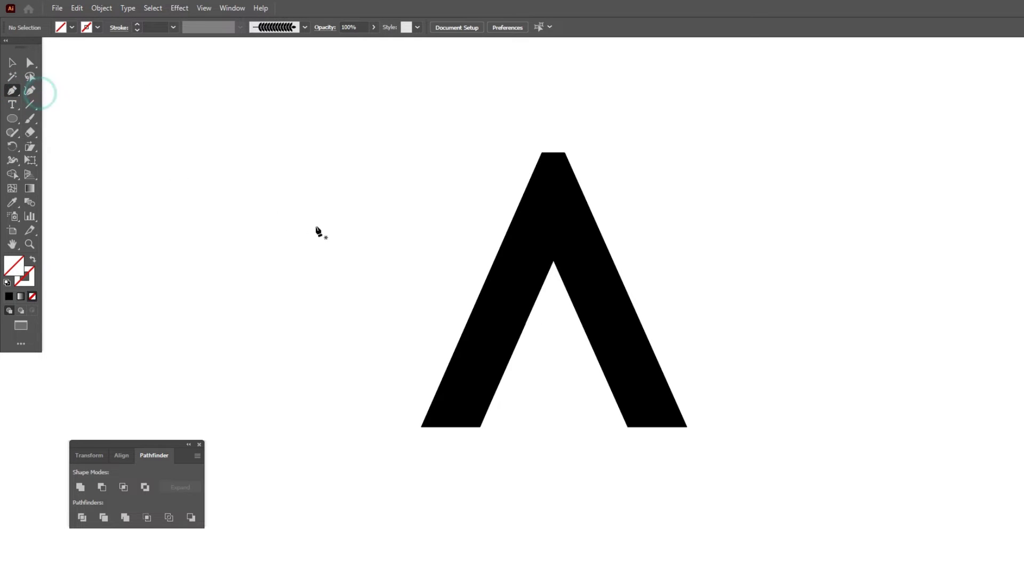
click(453, 244)
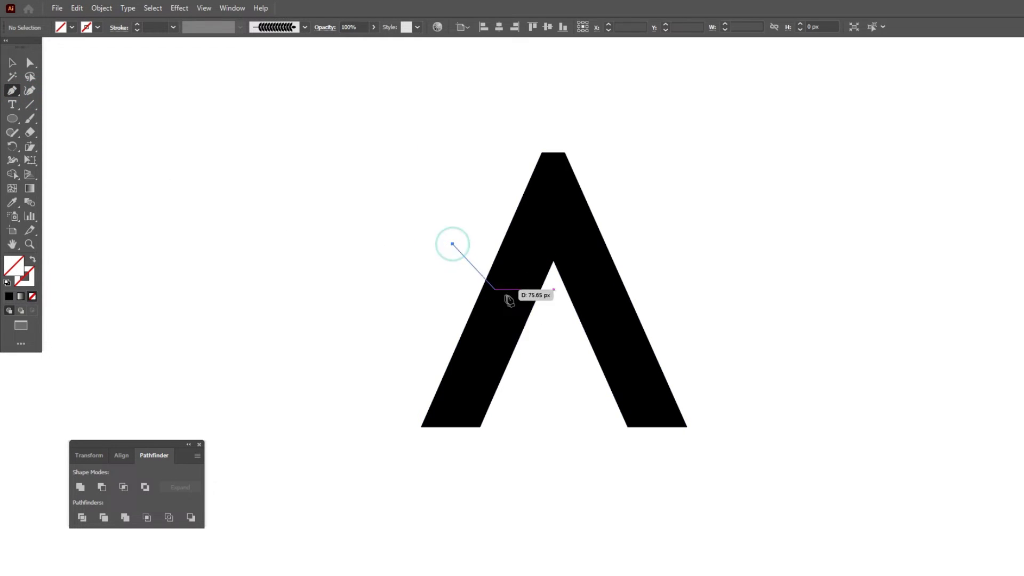
click(553, 324)
click(714, 197)
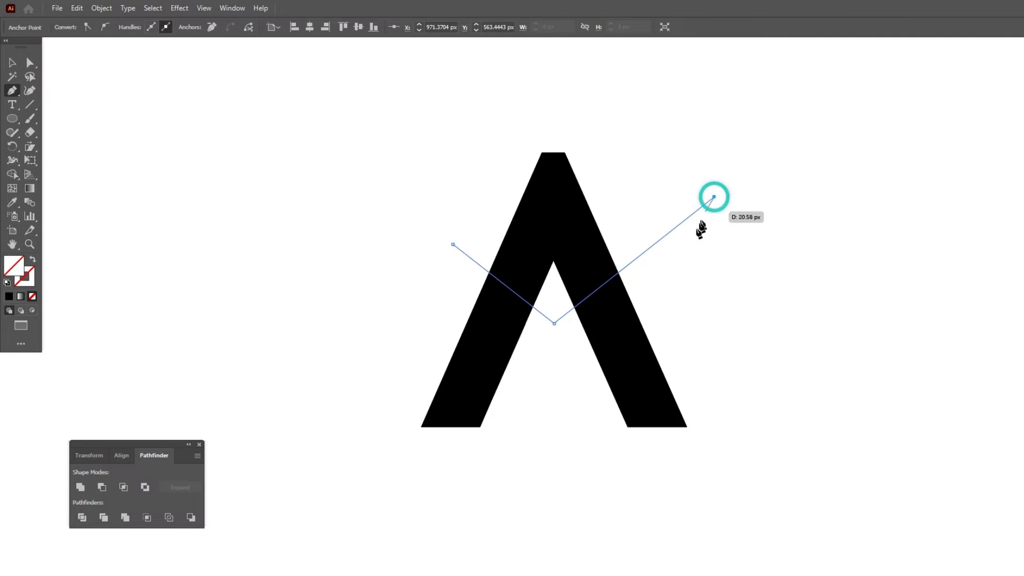
click(553, 370)
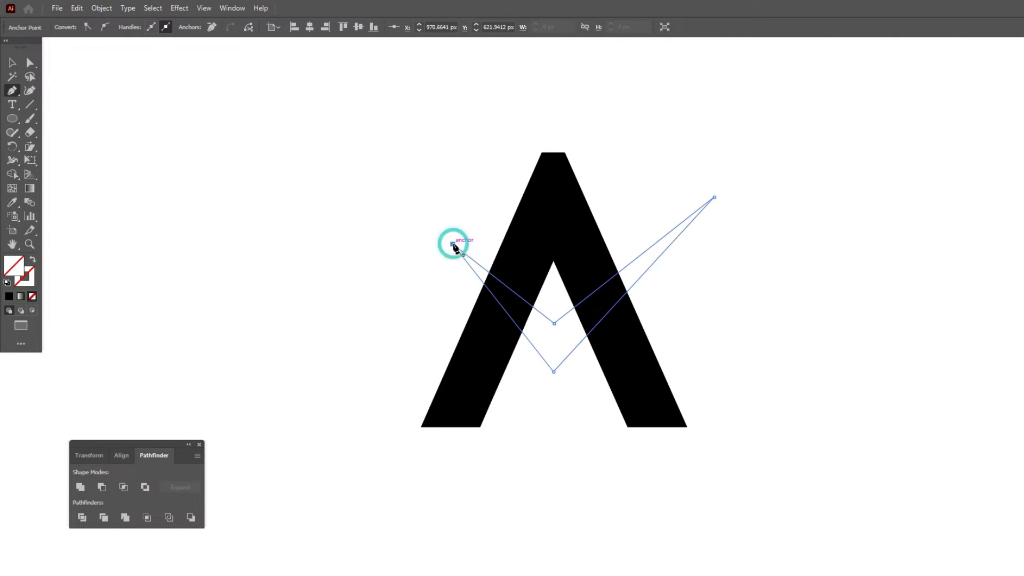
Fill the checkmark shape with a near-black color
click(11, 62)
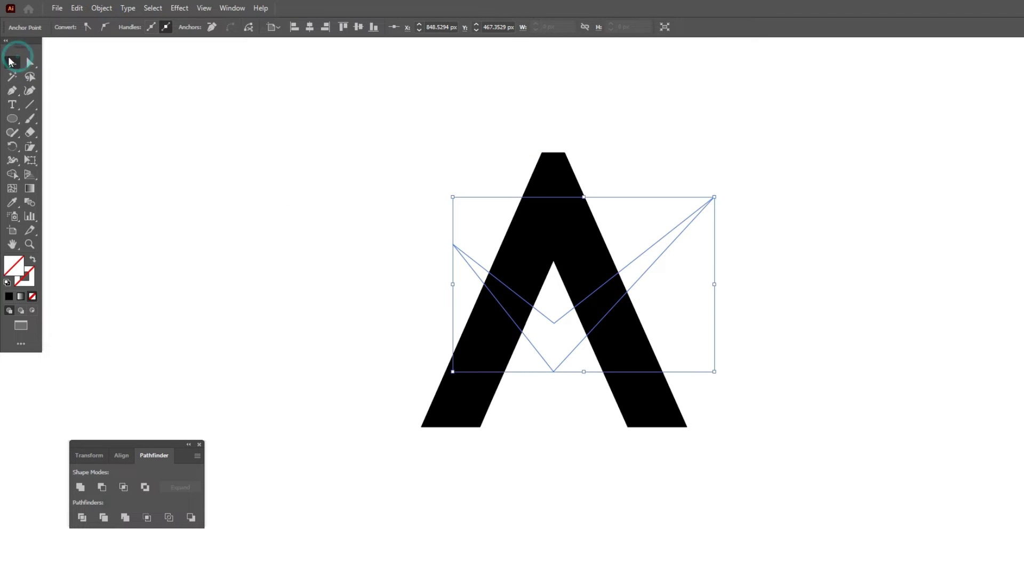
click(576, 300)
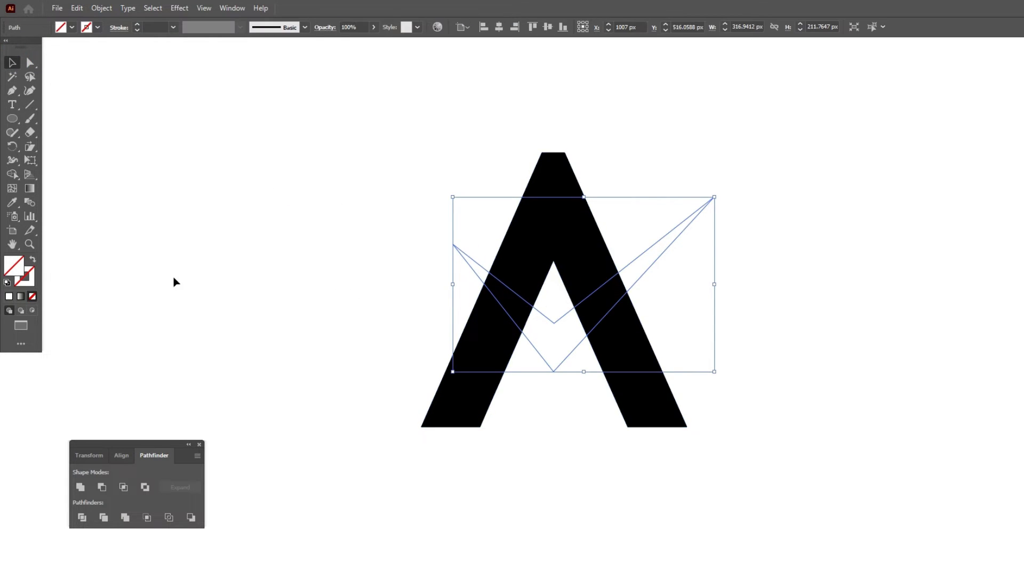
double_click(20, 266)
drag(632, 299, 565, 381)
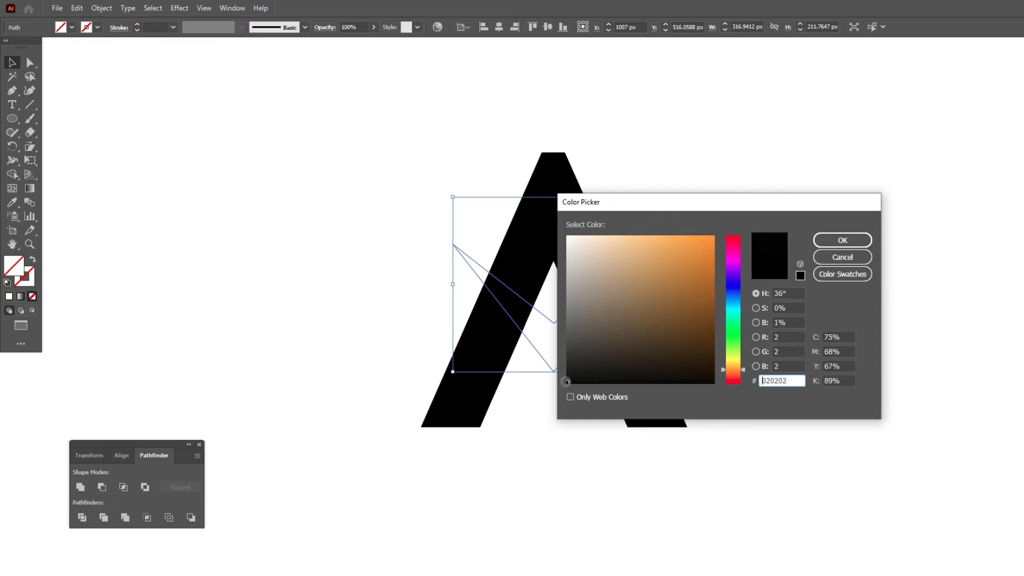
click(832, 239)
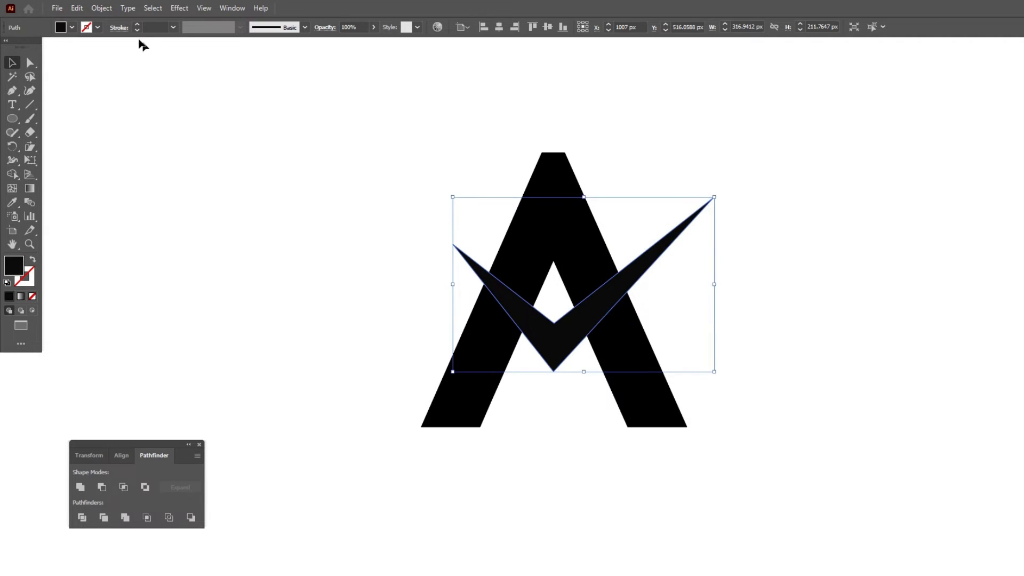
Create an offset path around the checkmark with a 12 px offset and miter joins
click(101, 8)
mouse_move(142, 288)
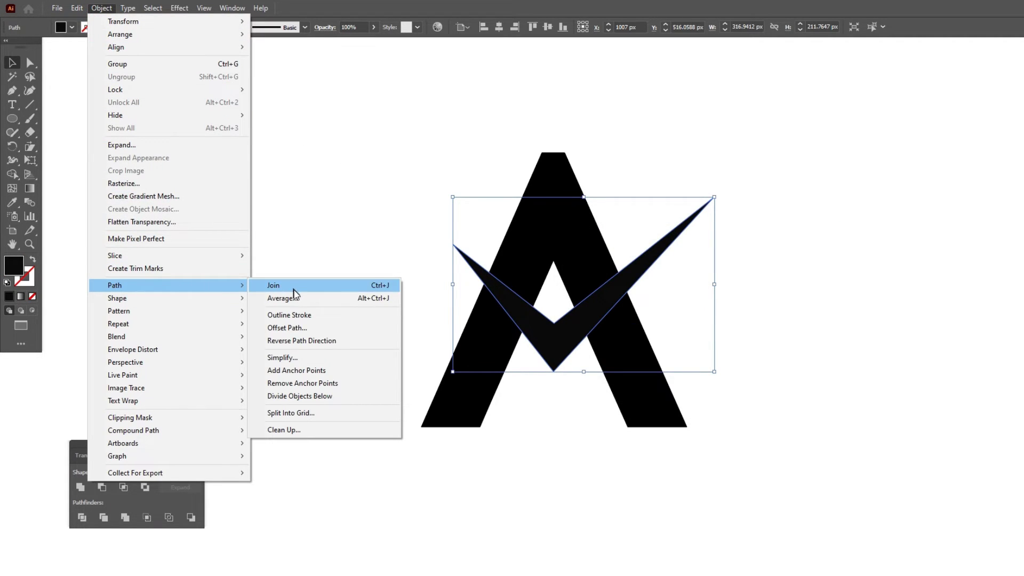
click(288, 327)
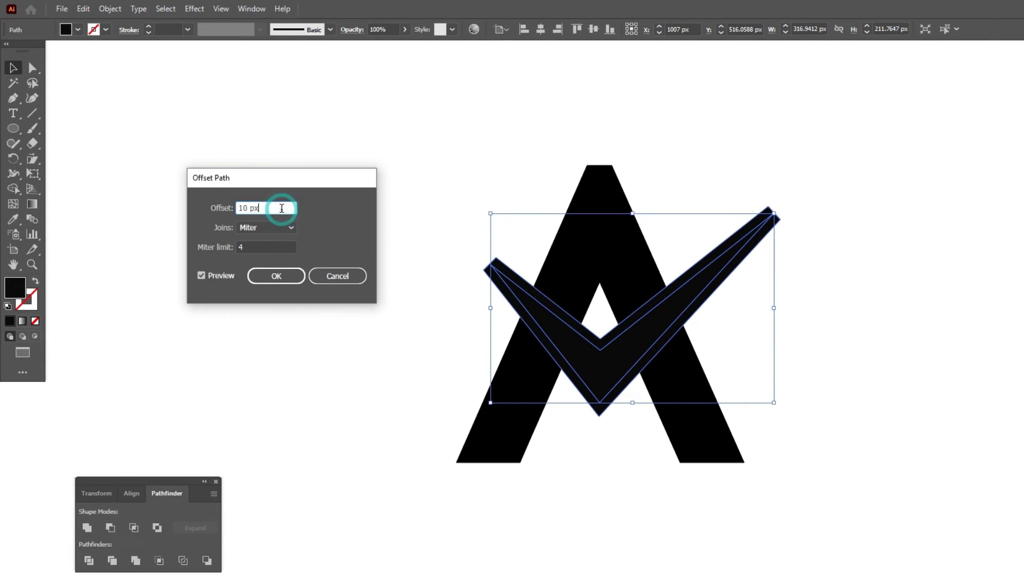
key(Up)
key(Up)
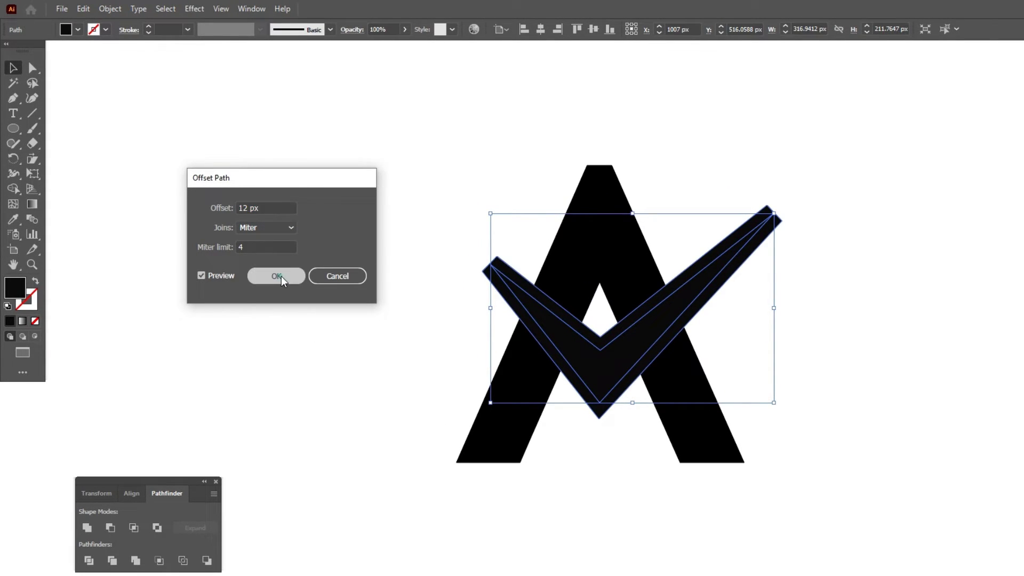
click(276, 276)
Divide the overlapping A, checkmark and offset shape with Pathfinder, and ungroup the pieces
drag(426, 198, 773, 459)
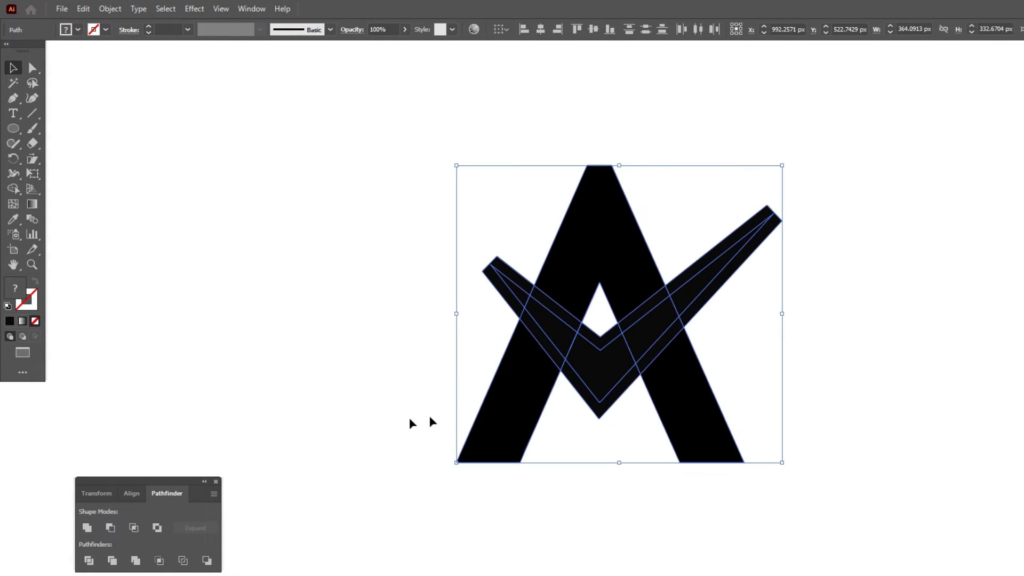
click(88, 560)
right_click(666, 301)
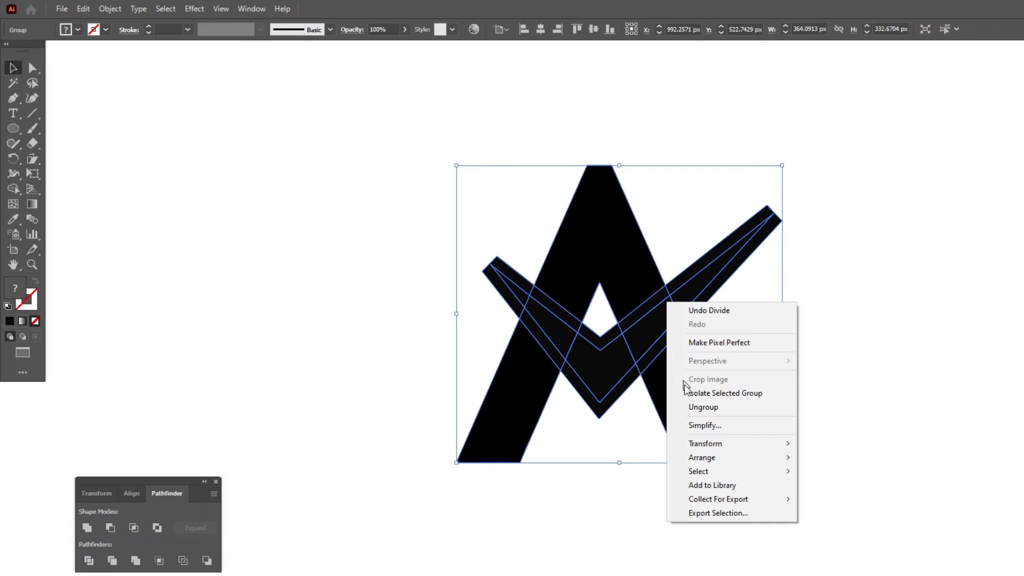
click(690, 405)
click(745, 338)
Delete all the offset outline pieces around the checkmark, leaving an even gap between it and the A
click(759, 235)
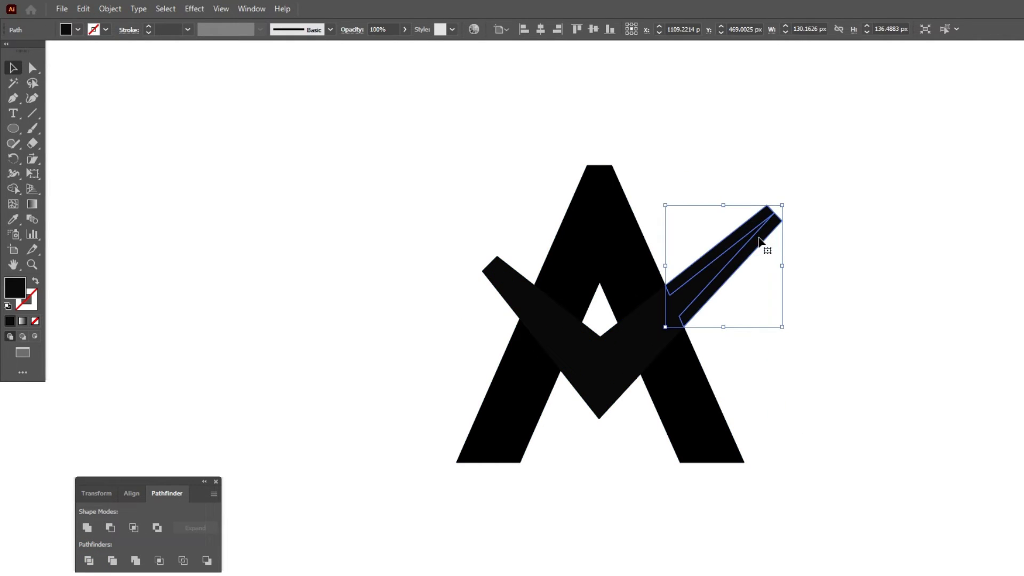
key(Delete)
click(494, 266)
key(Delete)
click(557, 304)
key(Delete)
click(541, 343)
key(Delete)
click(642, 304)
key(Delete)
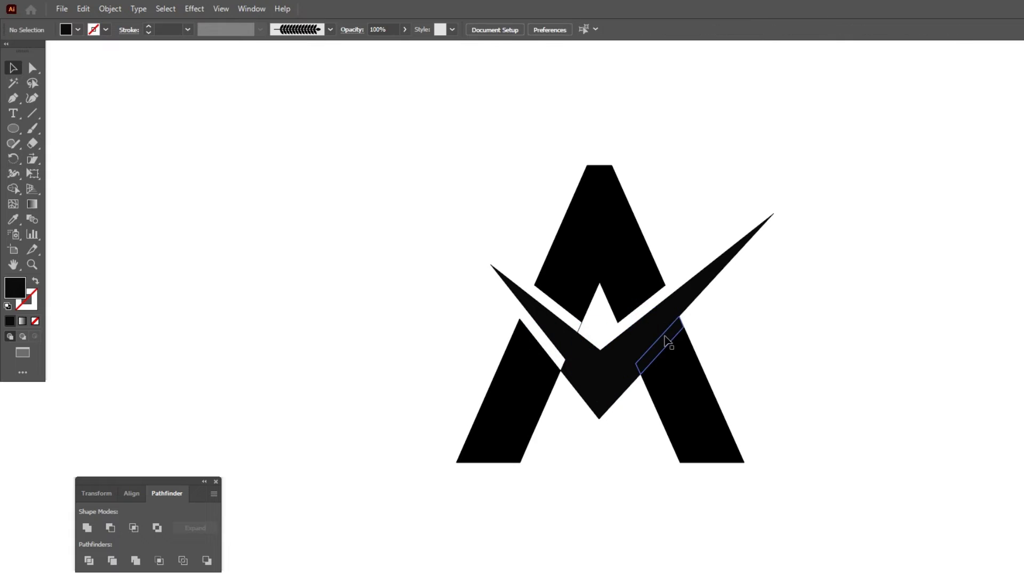
click(582, 386)
key(Delete)
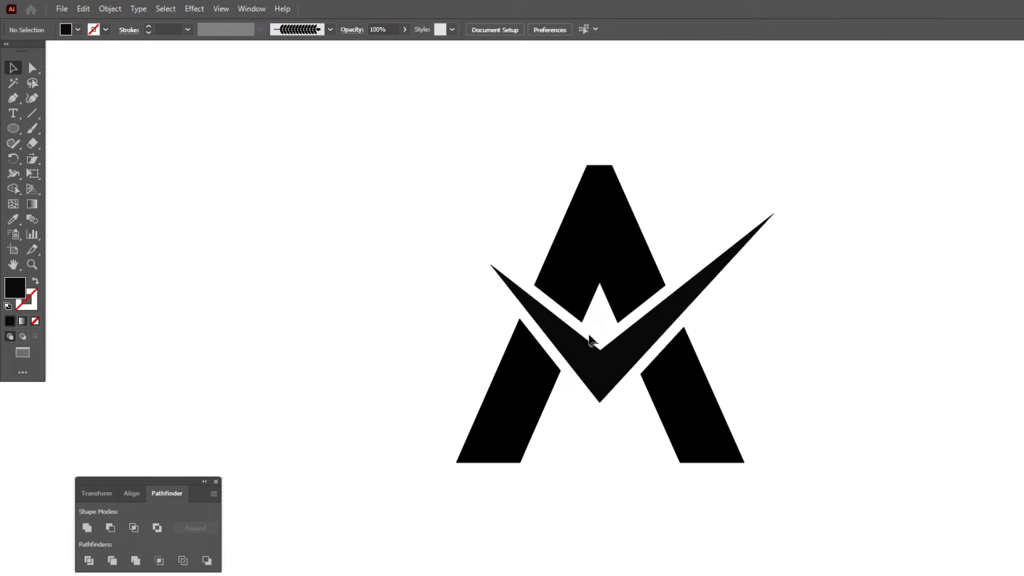
Add anchor points near the outer lower corners of the A's upper piece and beside the left leg's inner corner
drag(14, 104, 50, 116)
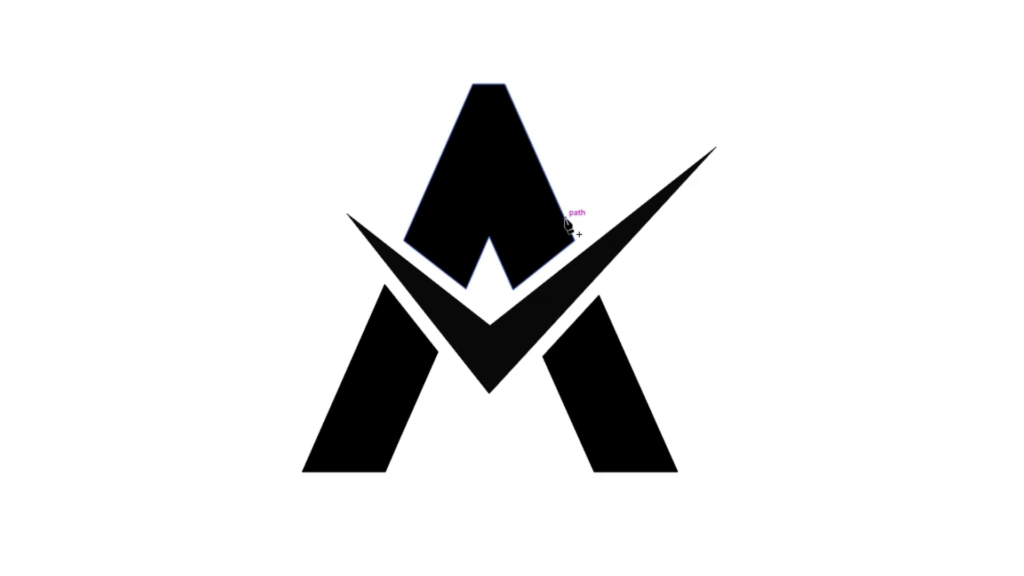
click(564, 218)
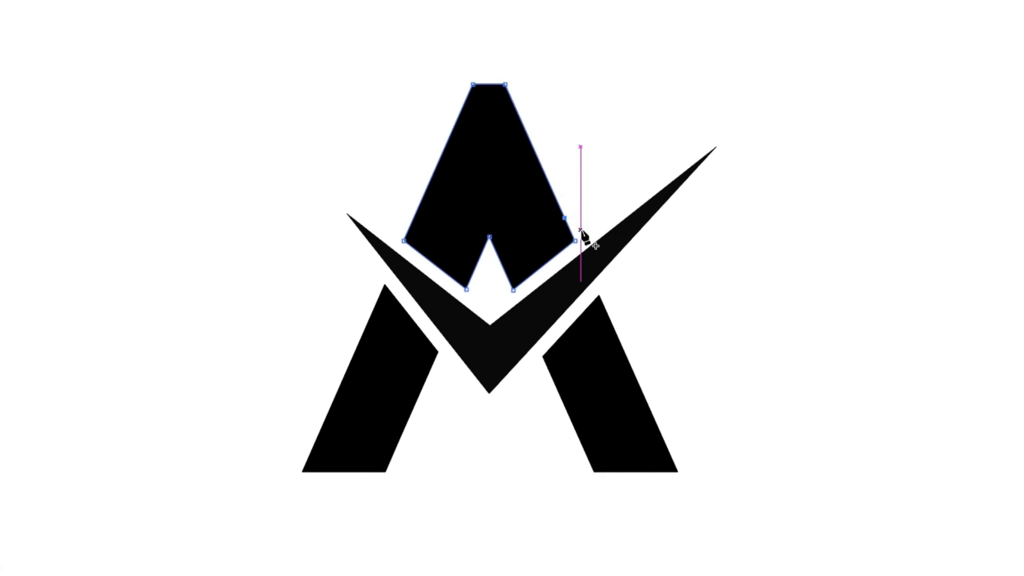
click(410, 227)
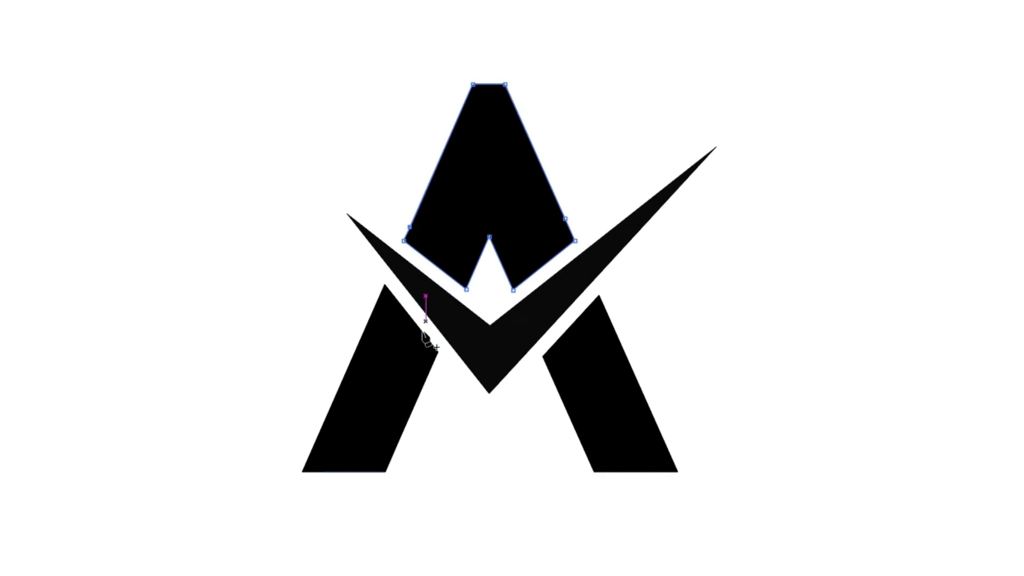
click(432, 365)
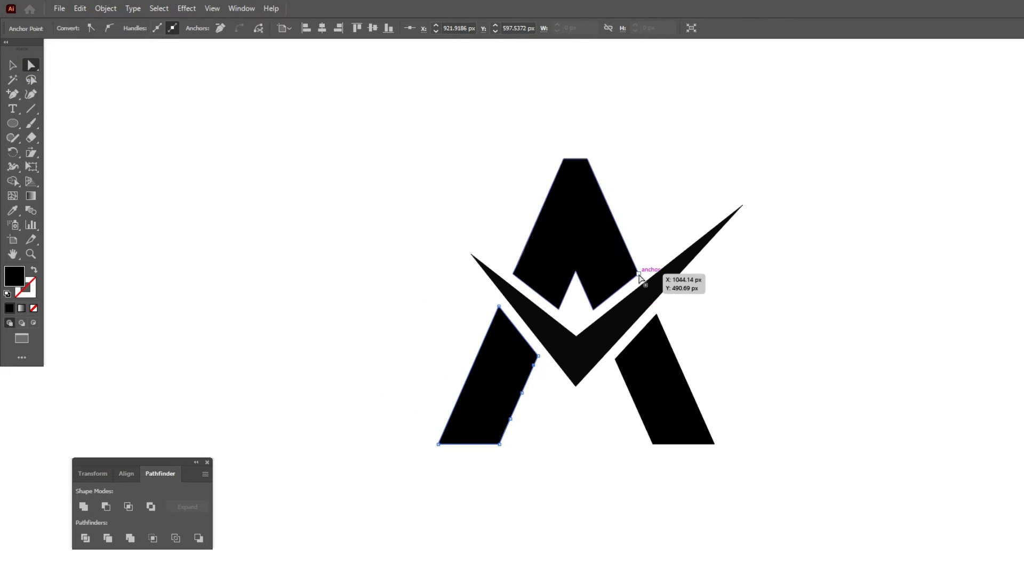
Stretch the upper piece's two outer corners and the left leg's inner corner into pointed spikes running parallel to the checkmark
drag(640, 275, 684, 240)
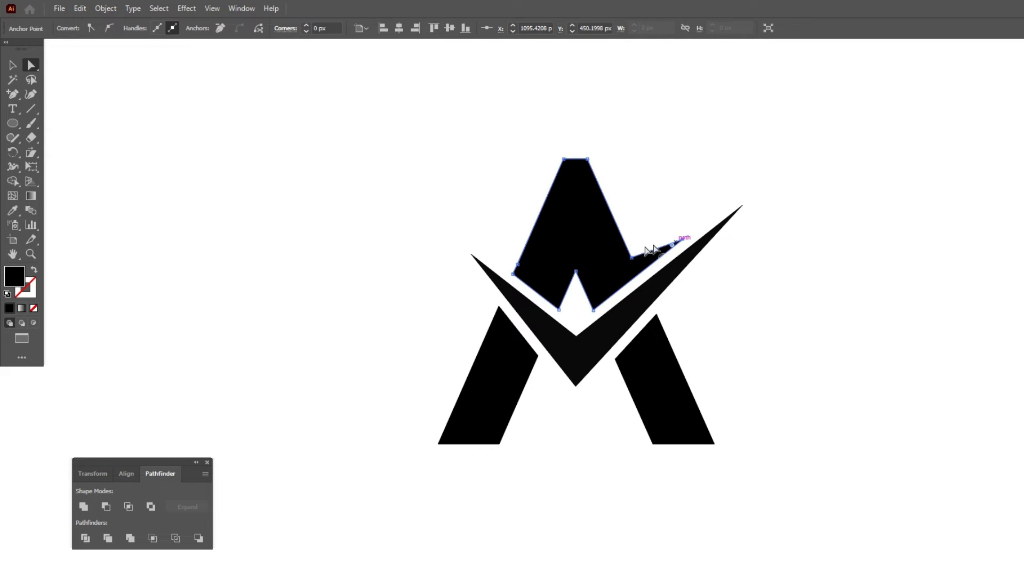
mouse_move(511, 272)
mouse_down()
mouse_move(495, 260)
mouse_move(517, 267)
mouse_up()
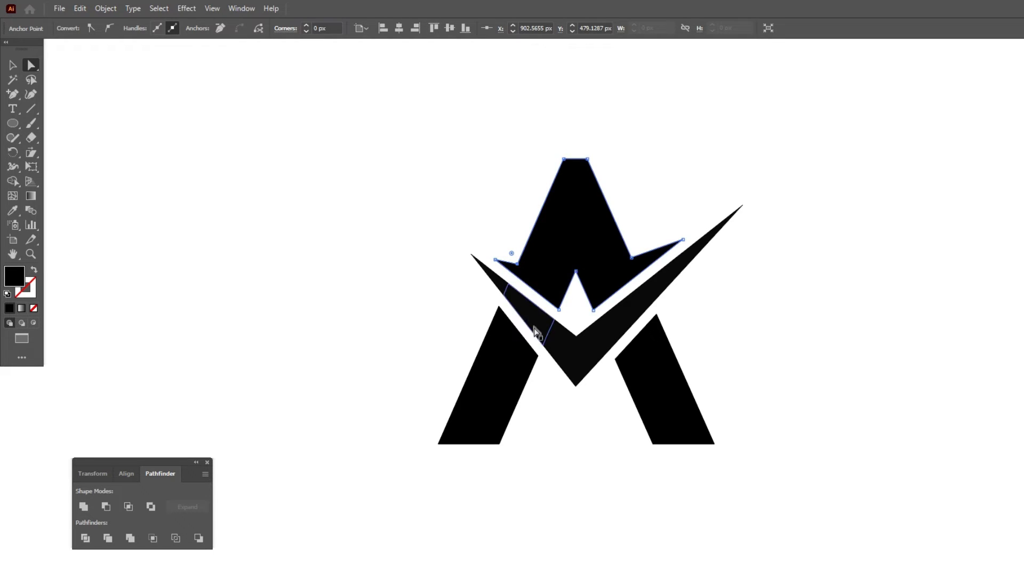
drag(536, 355, 555, 375)
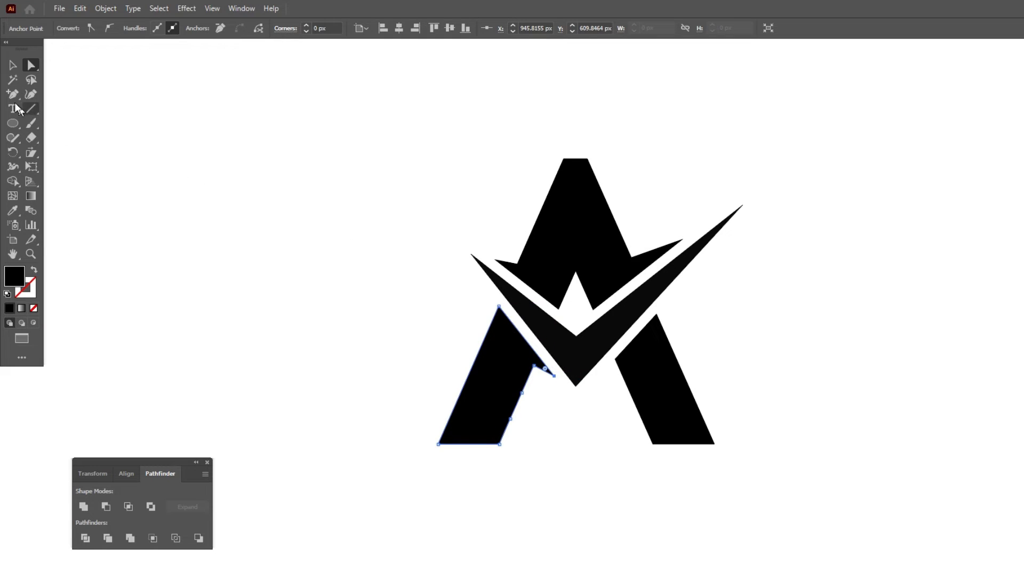
Select all the A and checkmark pieces and unite them with Pathfinder
click(13, 65)
click(334, 162)
drag(318, 142, 751, 503)
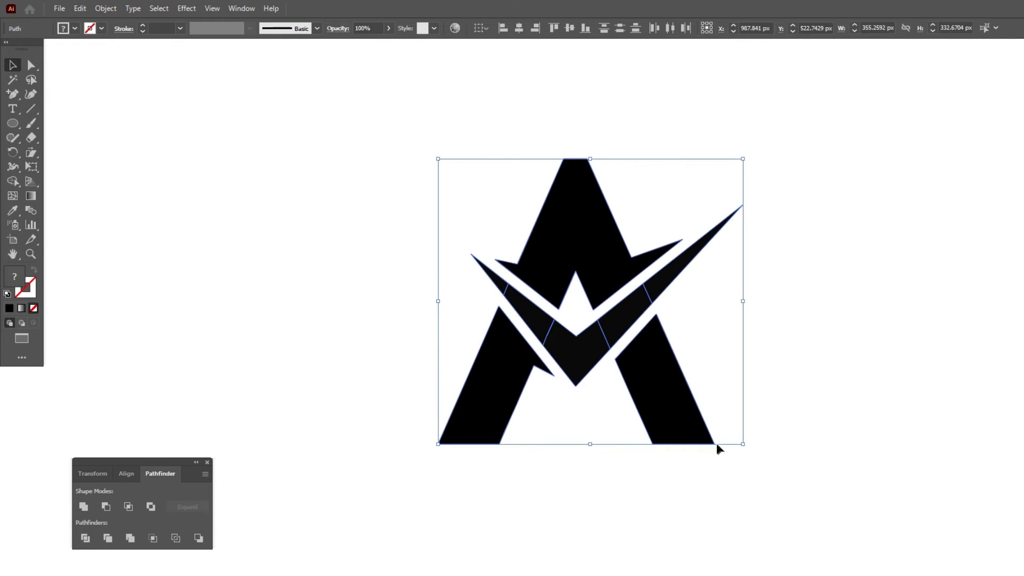
click(84, 506)
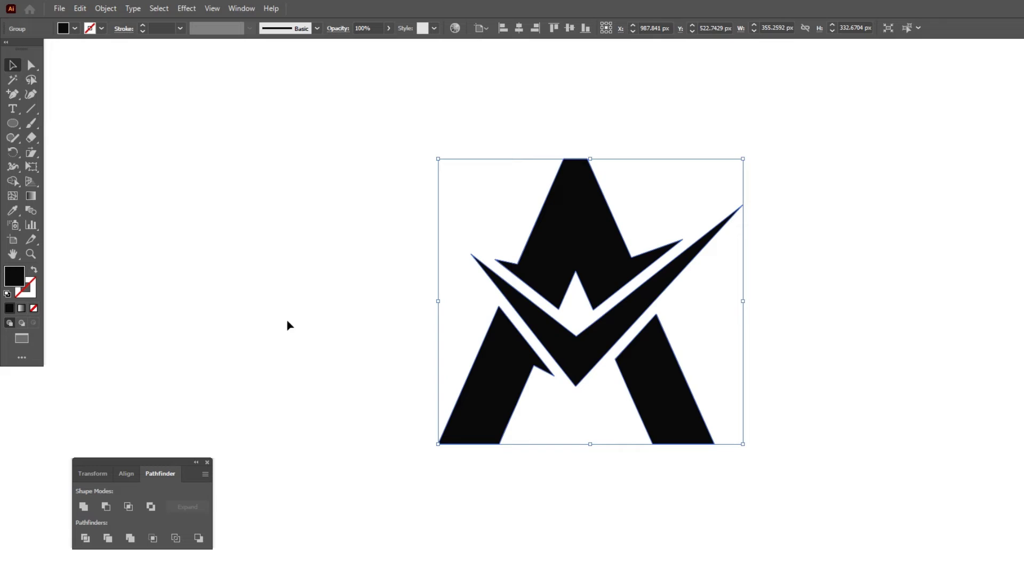
Place the laurel wreath around the A, scaled to about 714 × 592 px and shifted slightly down from the artboard's centre
click(315, 257)
scroll(542, 231, down, 3)
drag(162, 93, 313, 164)
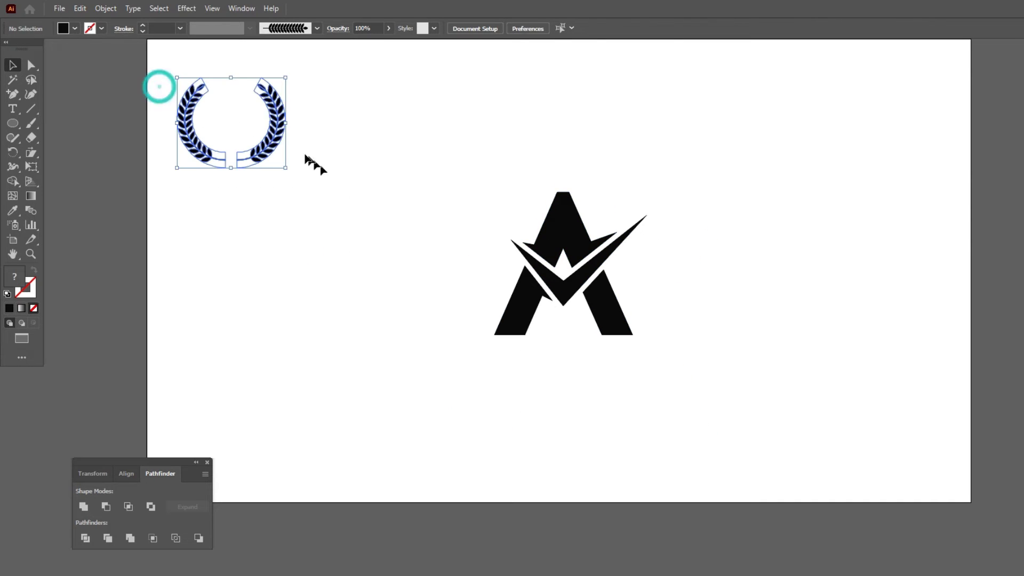
drag(200, 102, 713, 289)
click(738, 304)
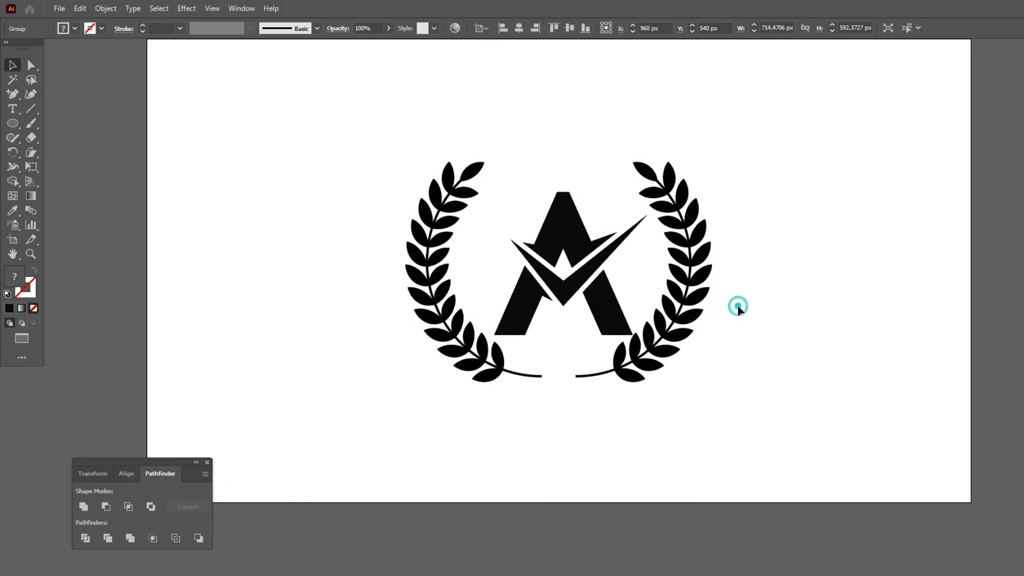
drag(676, 320, 679, 328)
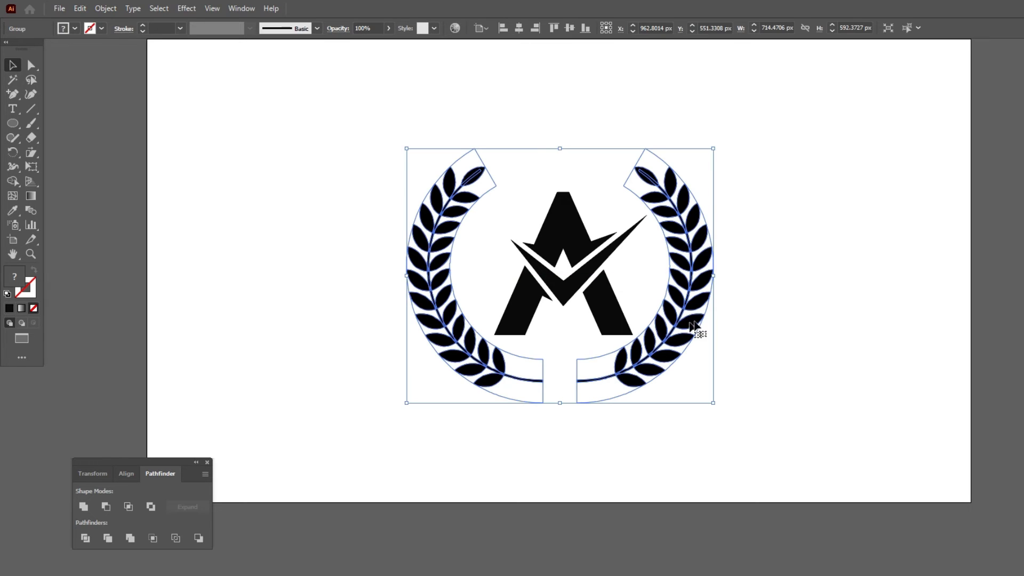
click(743, 313)
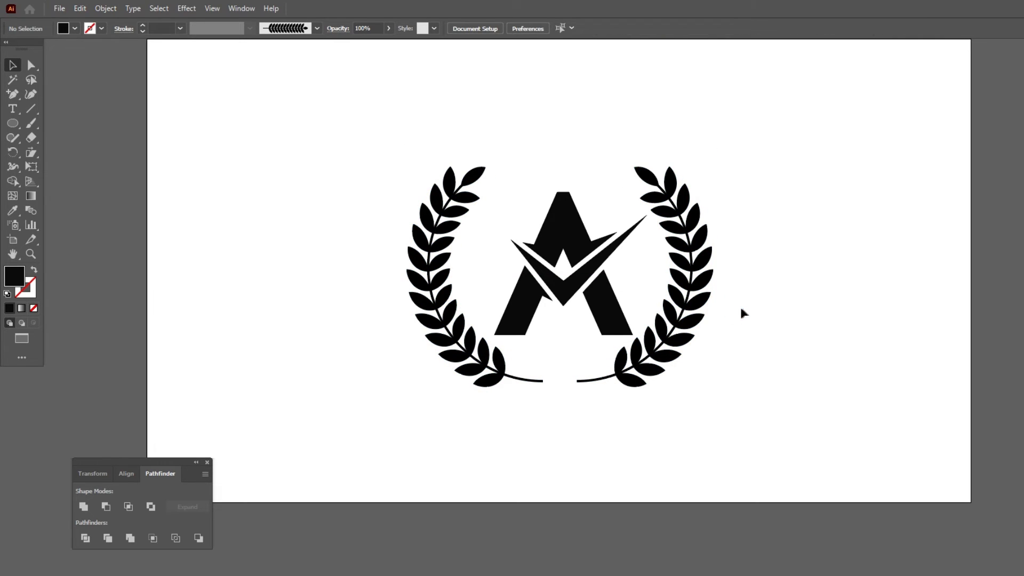
Draw a five-pointed star about 117 × 111 px centred above the A with the Star Tool
click(12, 124)
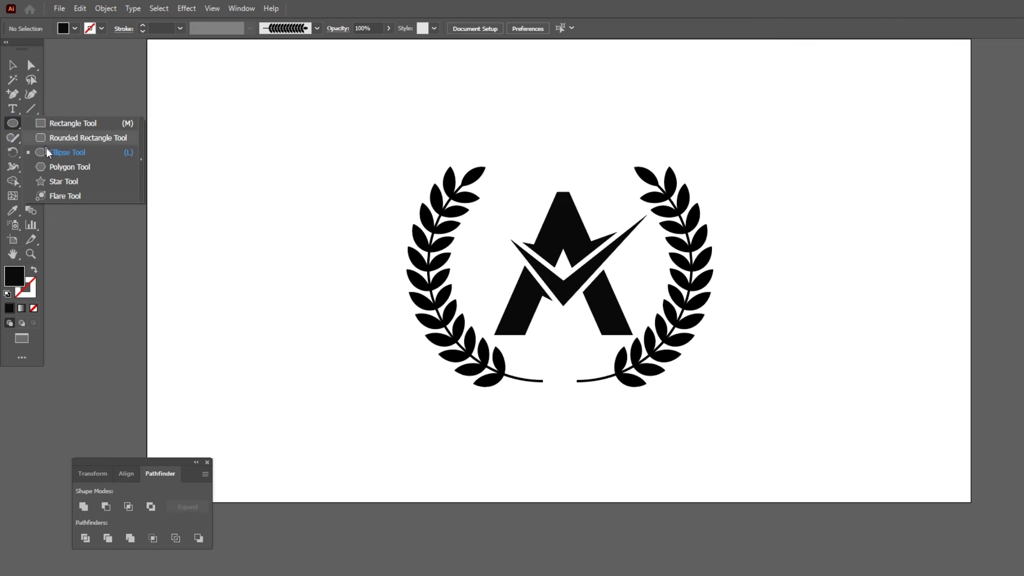
click(65, 182)
scroll(546, 143, up, 1)
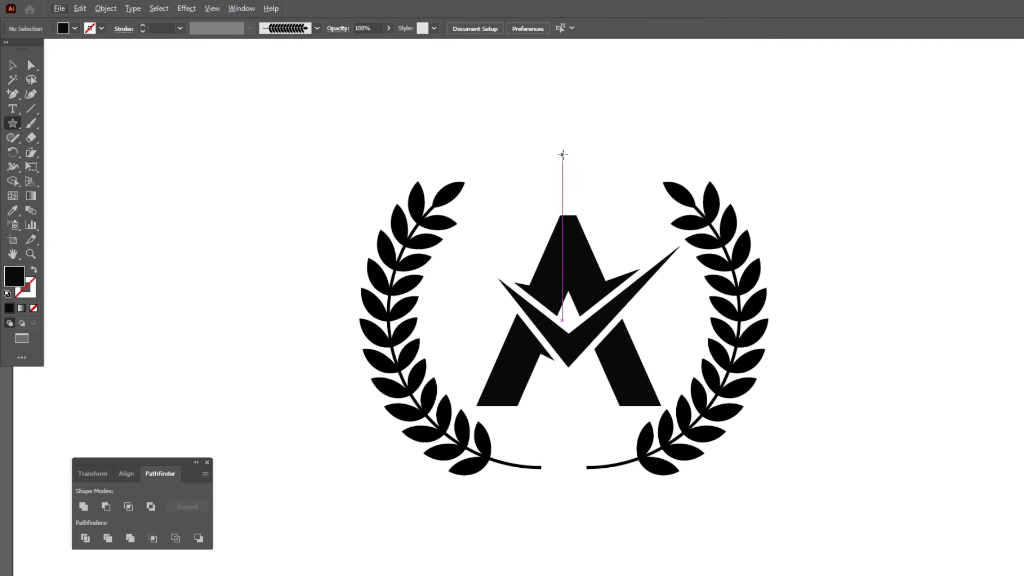
drag(571, 151, 585, 183)
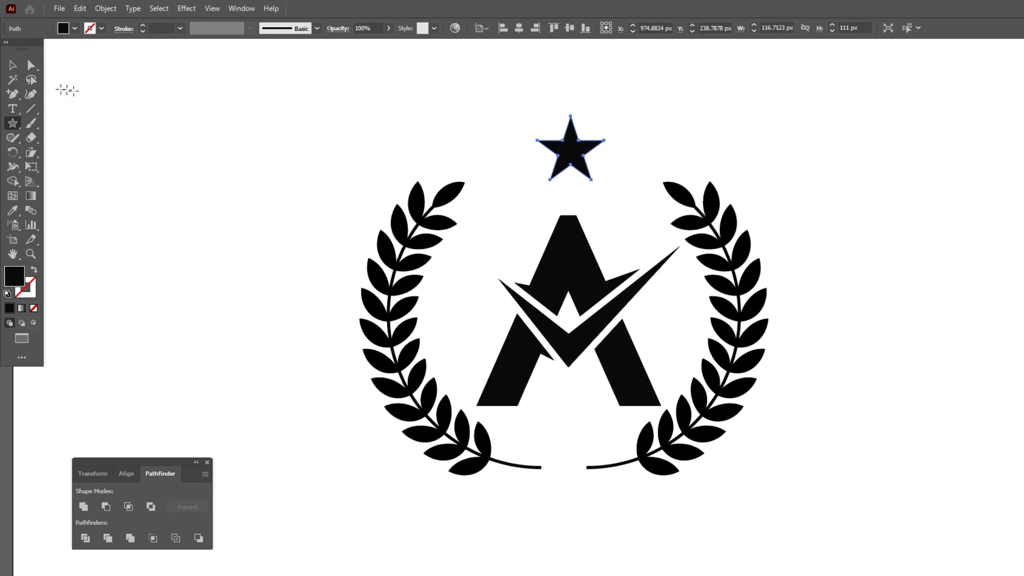
click(12, 65)
click(465, 131)
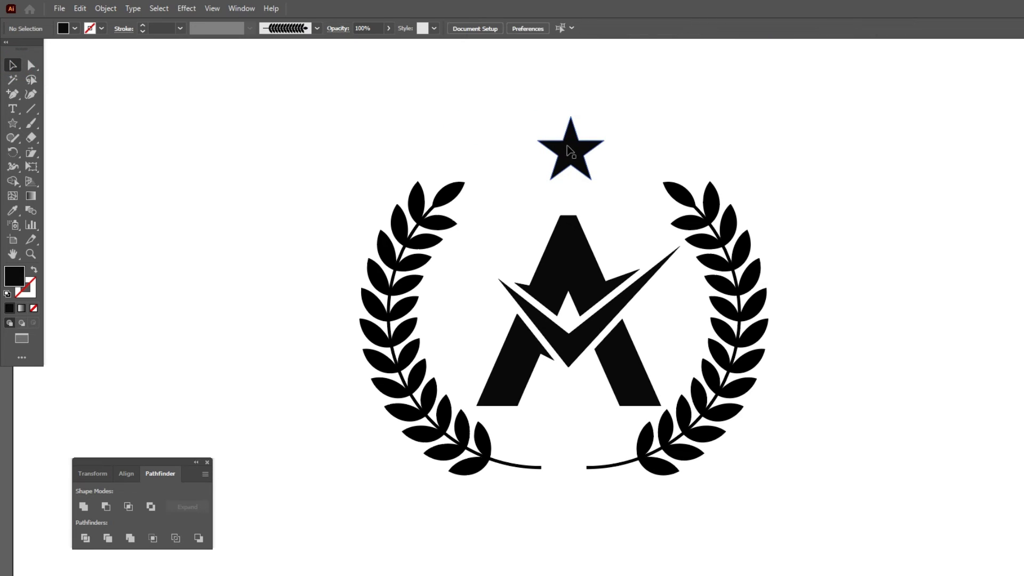
Raise the star slightly and place a smaller, slightly lower copy of it on each side
drag(570, 152, 539, 129)
click(727, 155)
click(646, 105)
drag(665, 152, 644, 154)
click(738, 142)
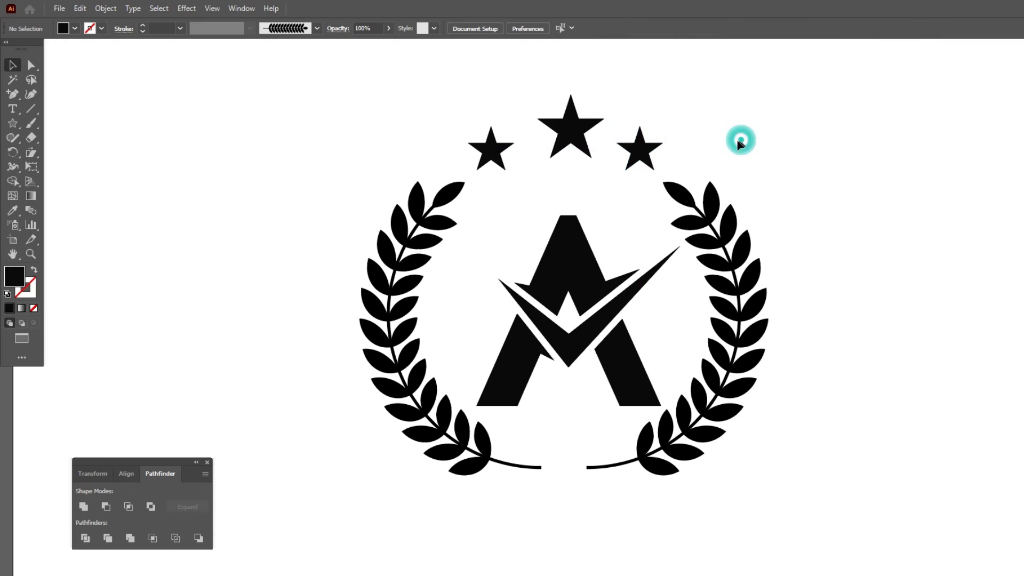
Select the stars, wreath and A symbol, group them, and clear the selection
key(ctrl+0)
drag(439, 85, 834, 472)
scroll(645, 228, up, 1)
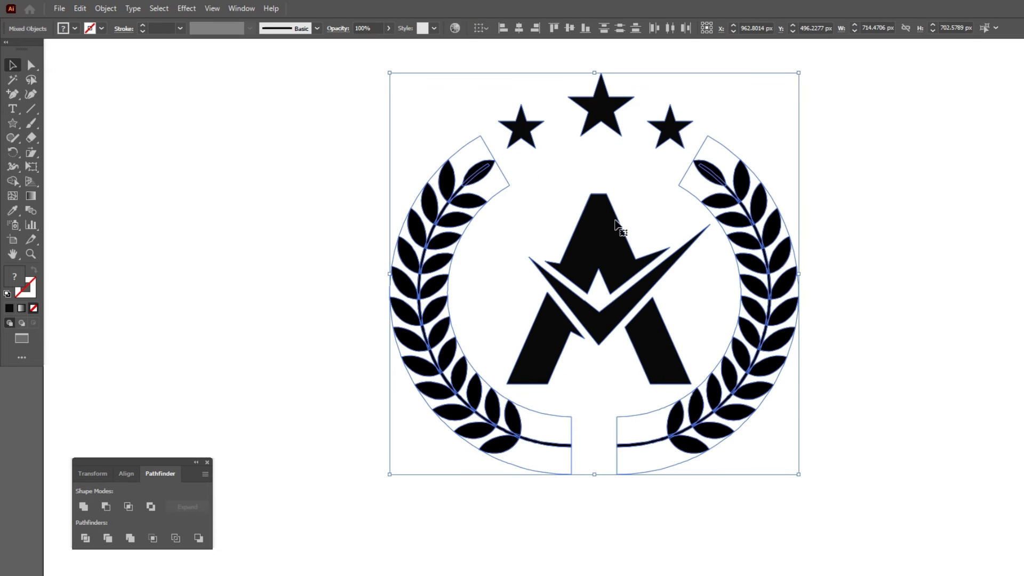
right_click(615, 219)
click(648, 312)
key(ctrl+shift+a)
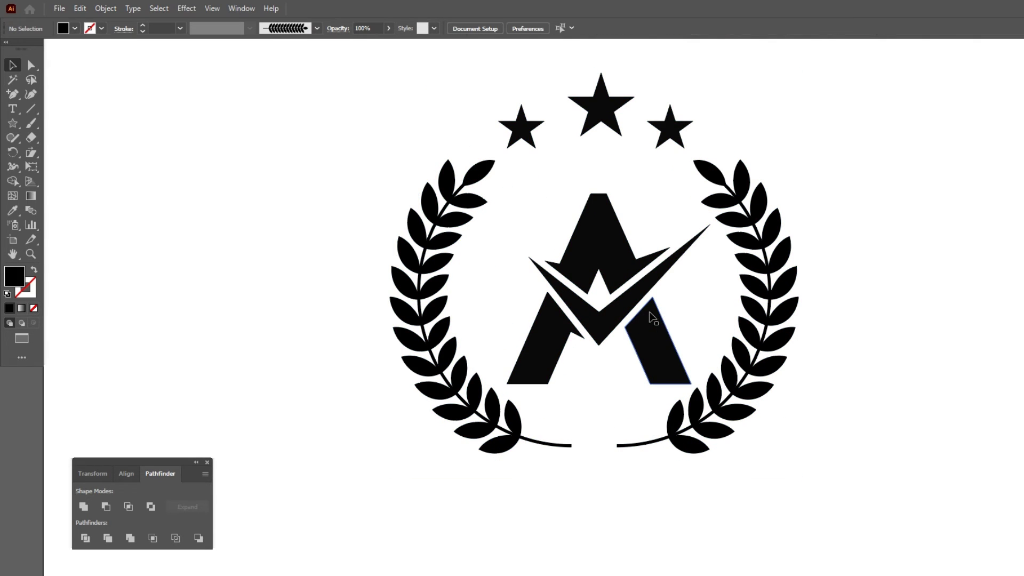
Add the text "ESTD 2023" on two lines in Montserrat Medium beside the wreath
click(13, 108)
click(164, 181)
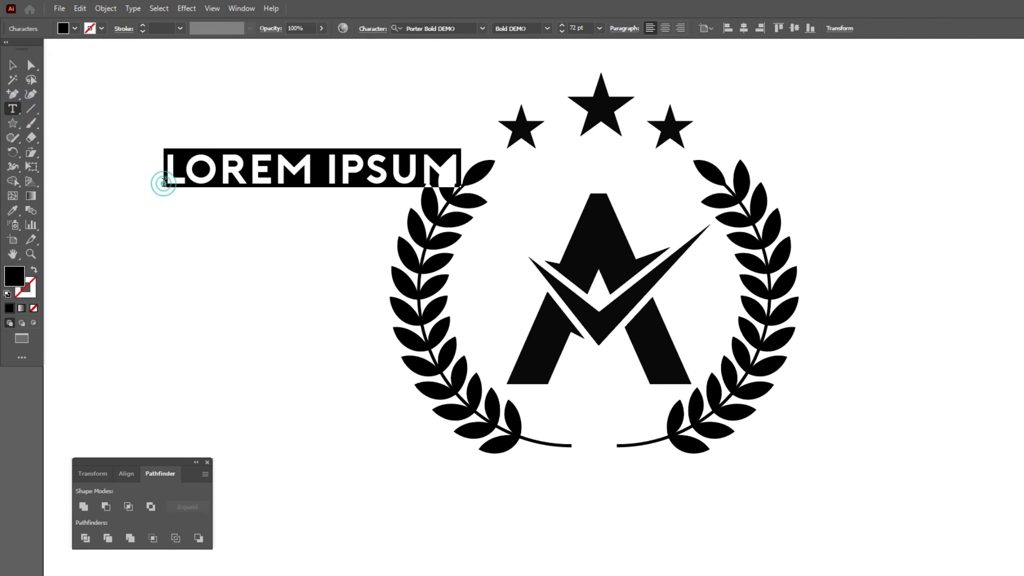
click(463, 29)
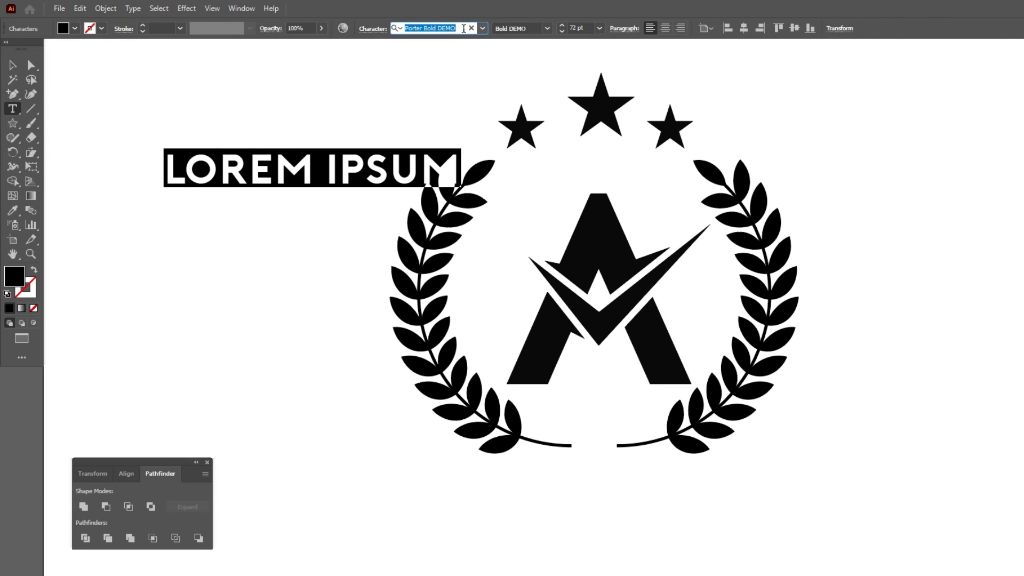
text(mon)
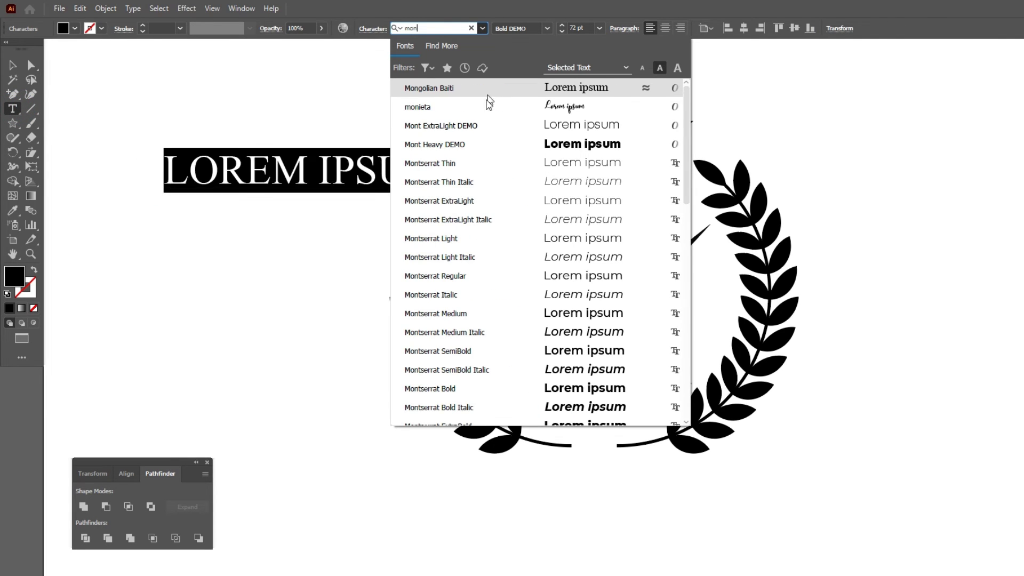
click(453, 315)
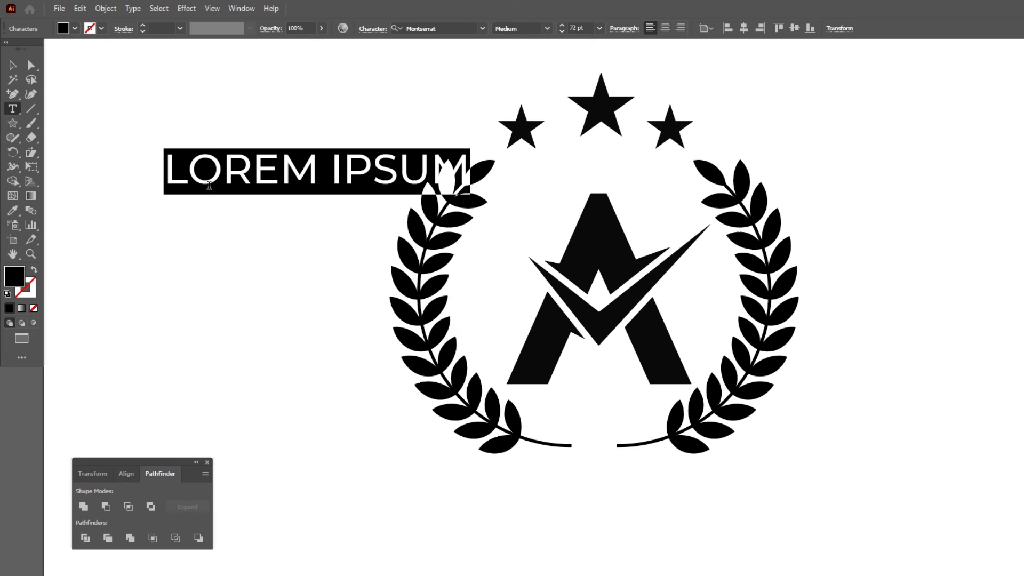
text(ESTD )
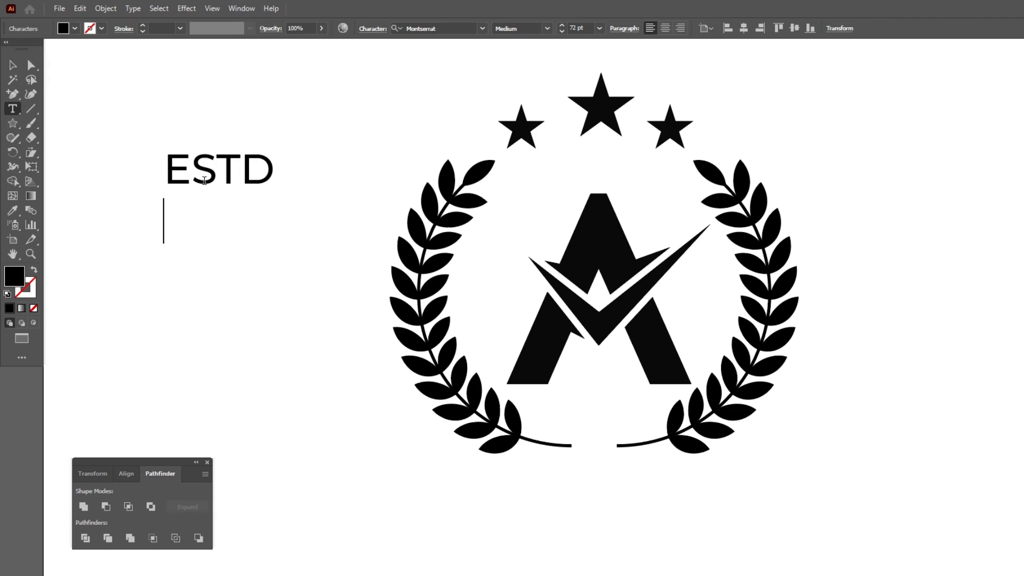
text(2023)
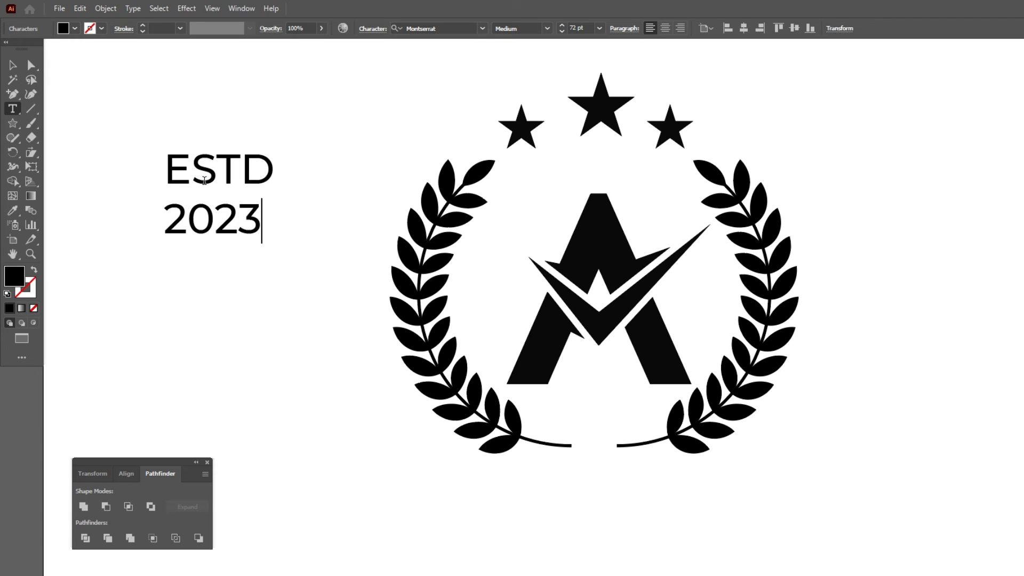
Scale the ESTD 2023 text to about 24.4 pt beneath the A, and indent 2023 with a space to centre it
click(13, 65)
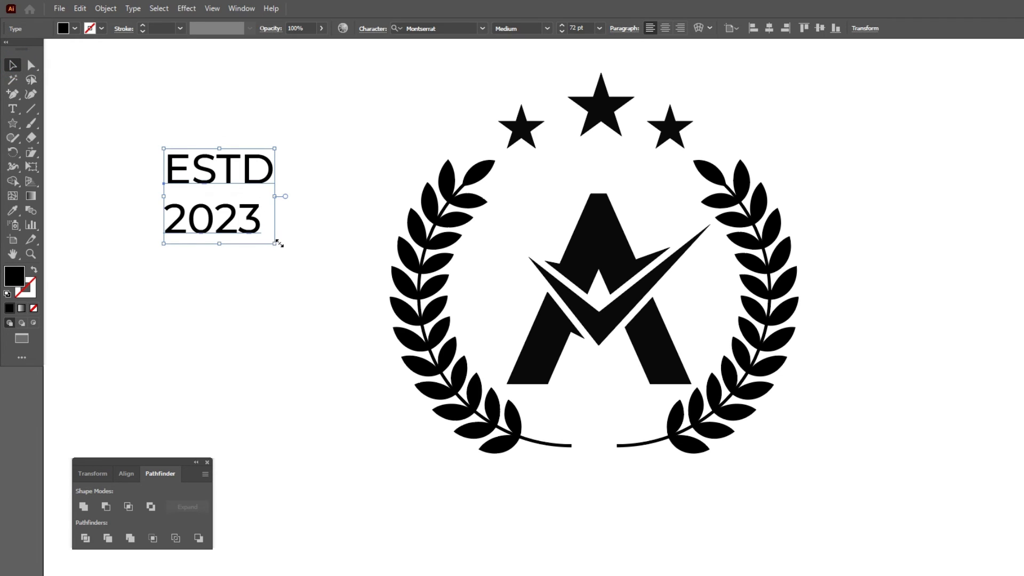
drag(272, 242, 610, 408)
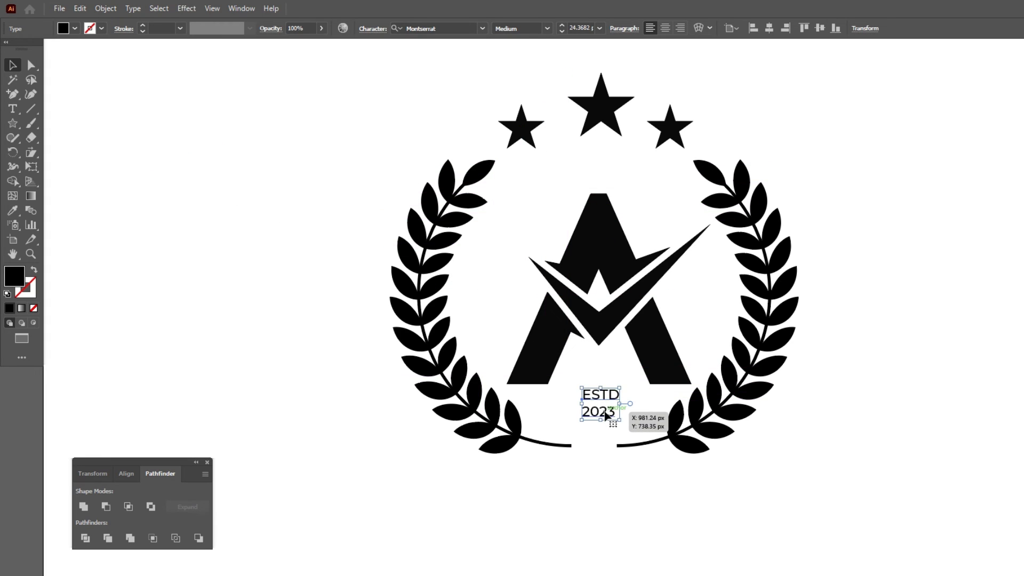
scroll(611, 411, up, 2)
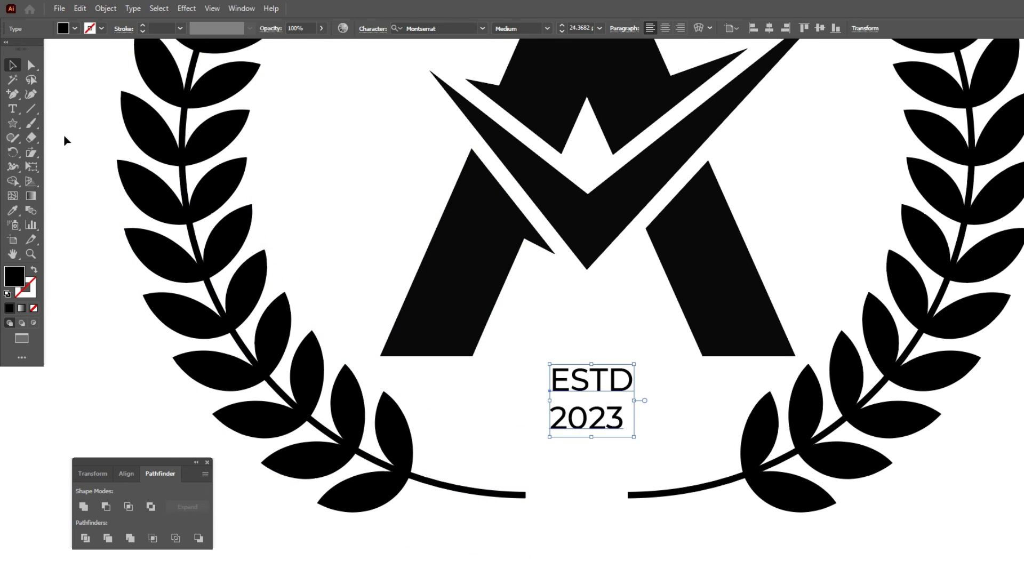
click(12, 109)
click(552, 415)
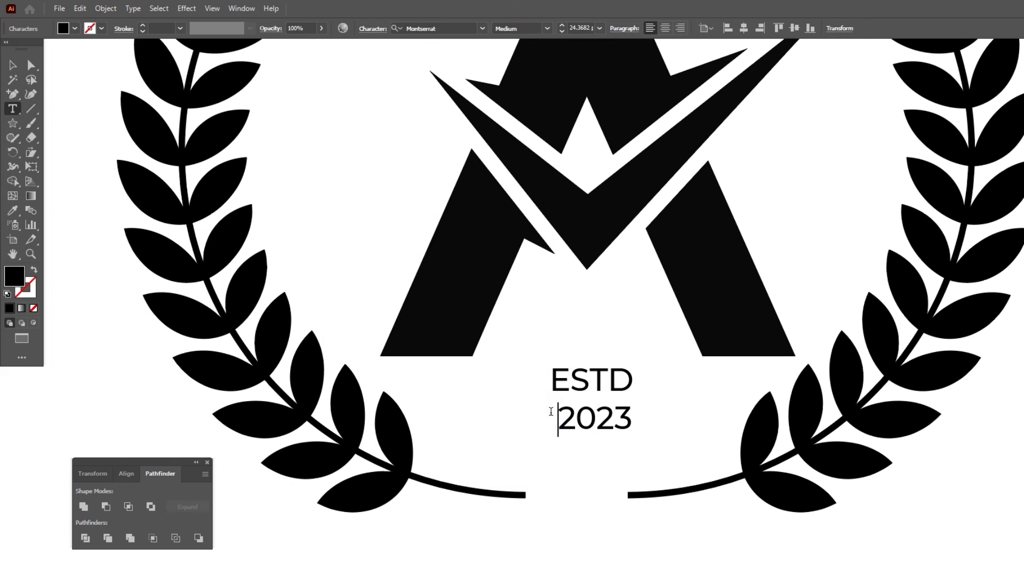
key(Escape)
key(ctrl+0)
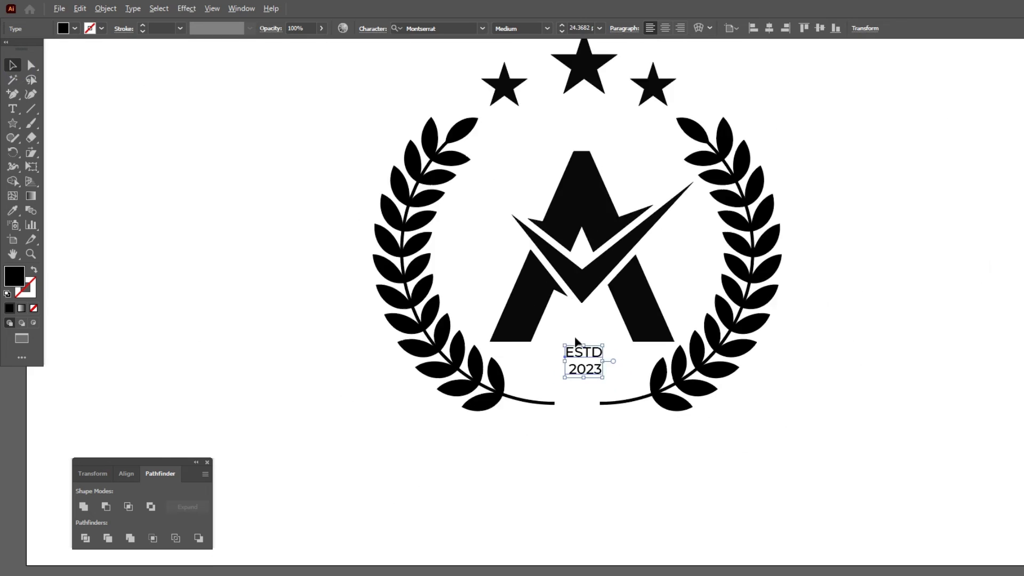
Select the whole logo including the ESTD 2023 text and group it
click(361, 135)
drag(372, 100, 791, 475)
right_click(601, 240)
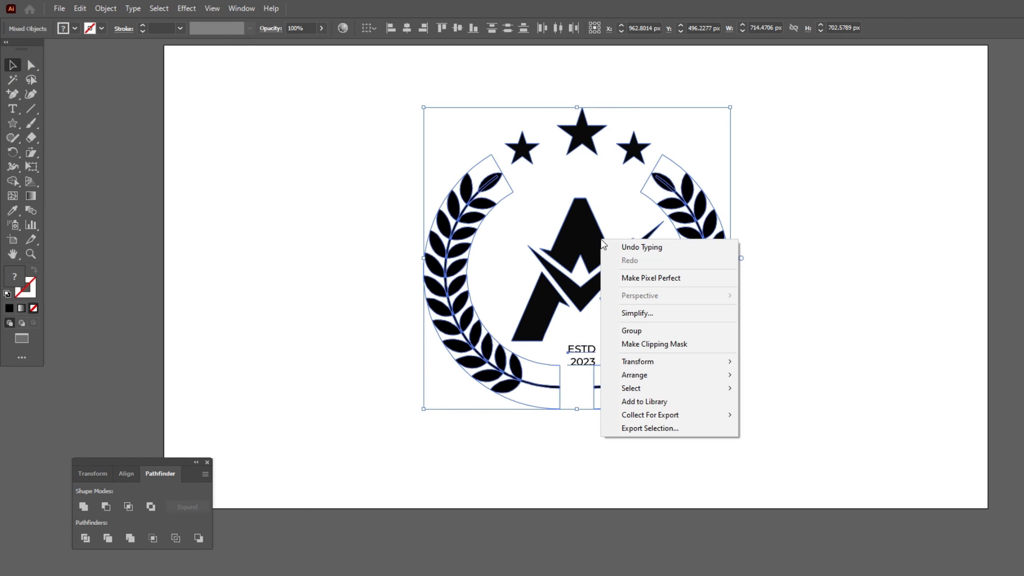
click(629, 331)
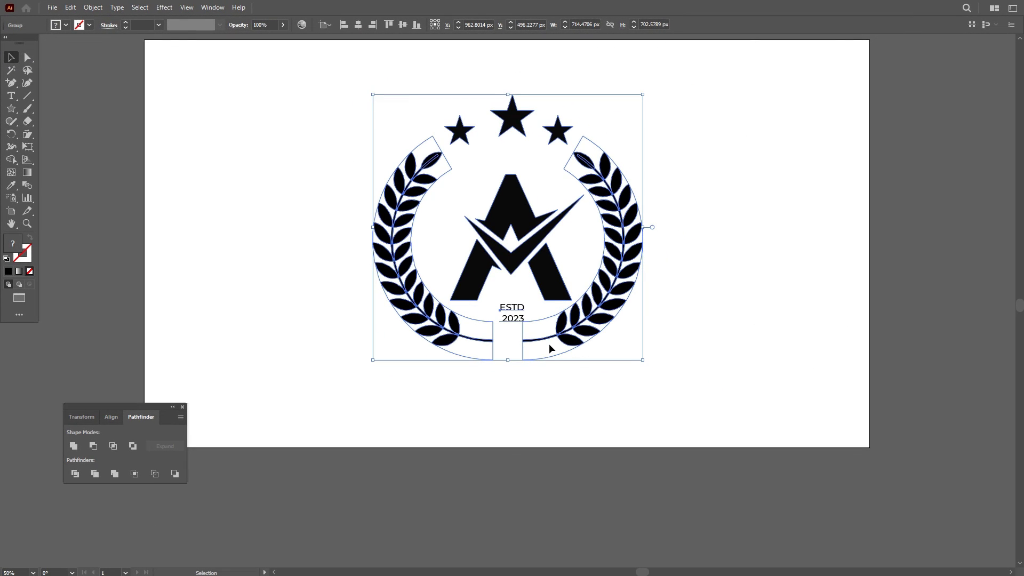
Switch to the Rectangle 11.psb document in Photoshop and return to the logo in Illustrator
key(super)
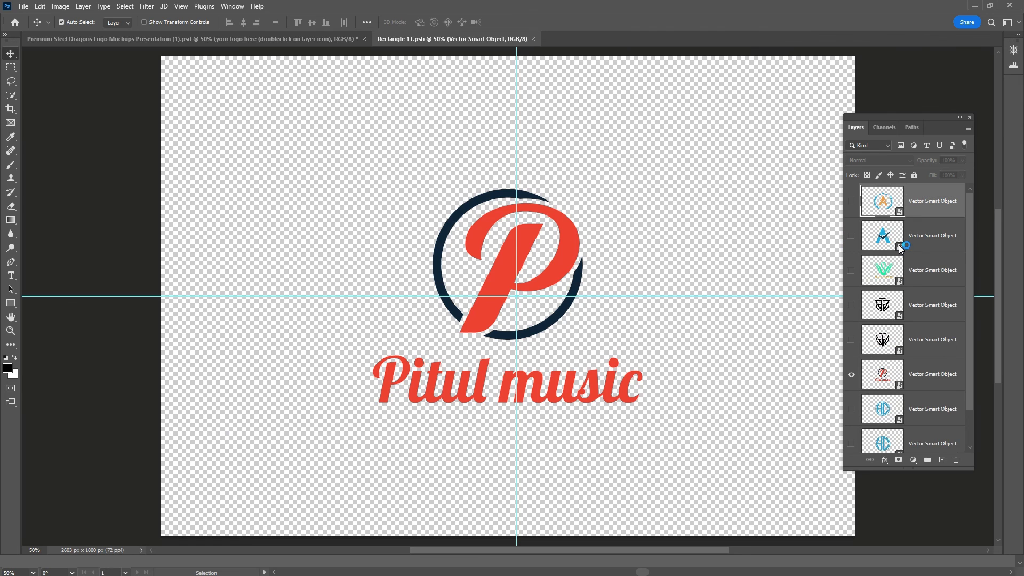
key(super)
click(611, 565)
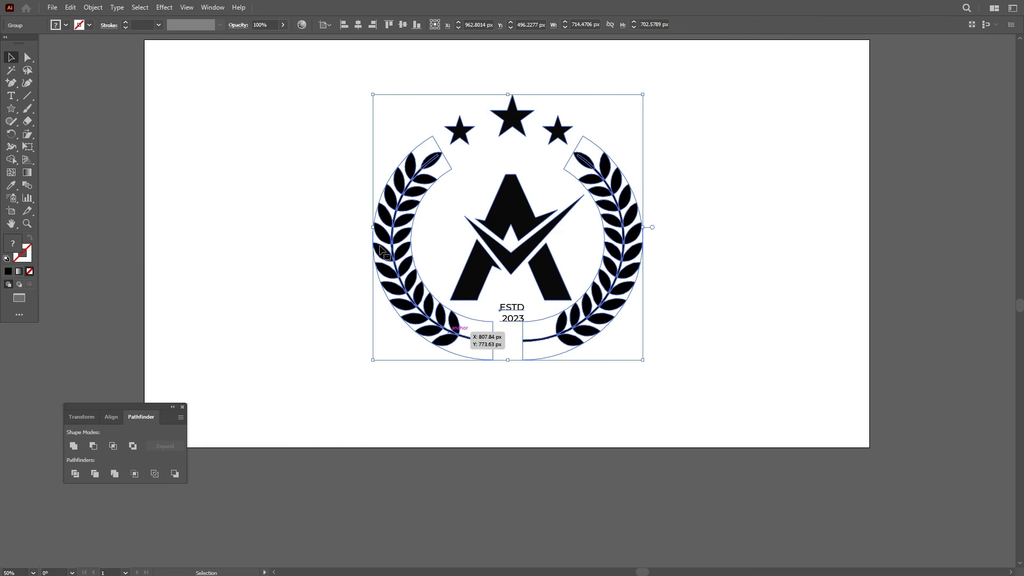
Place the grouped logo from Illustrator into the Rectangle 11.psb document in Photoshop, over the existing Pitul music logo
drag(525, 207, 611, 500)
key(super)
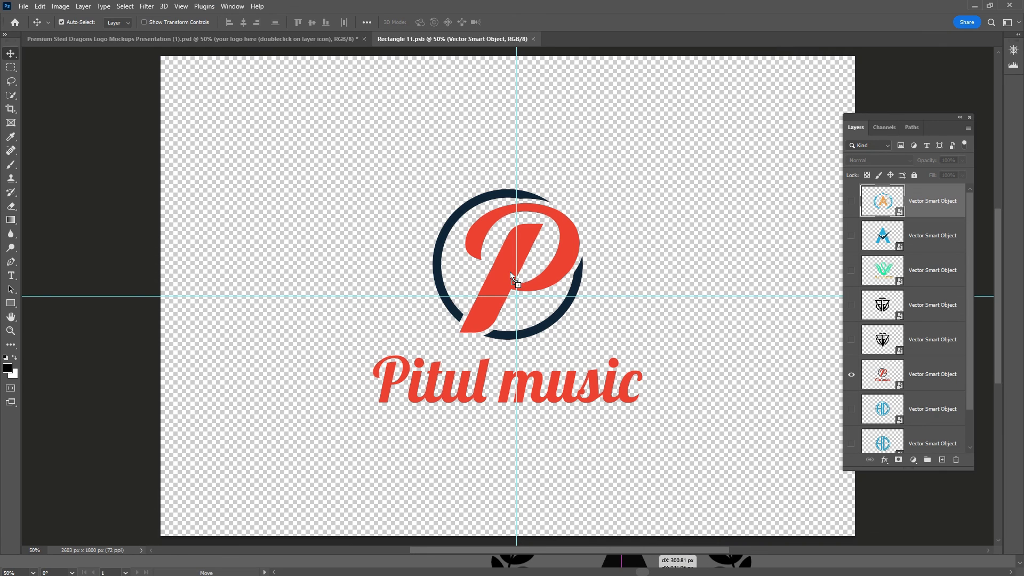
drag(510, 270, 510, 271)
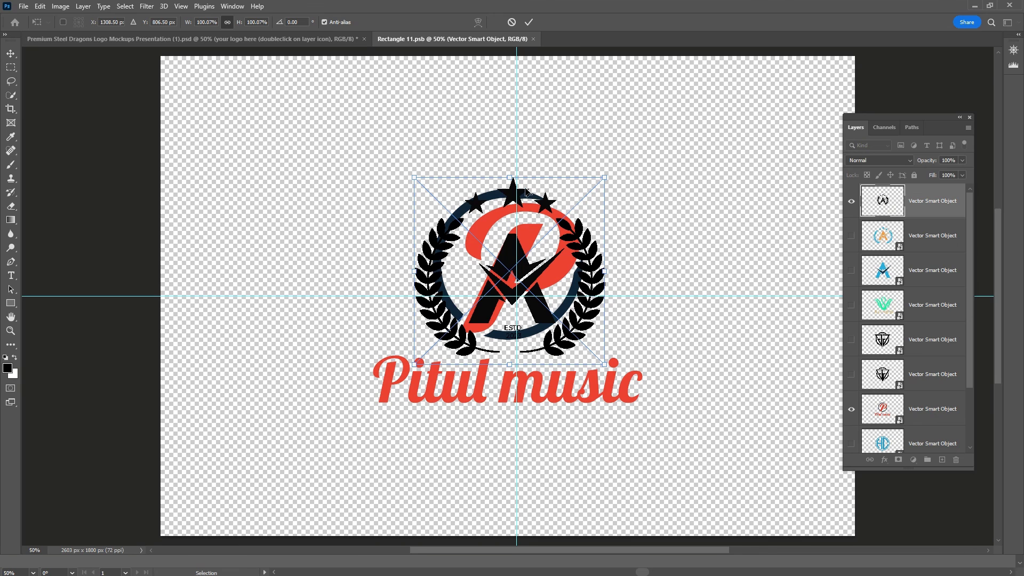
Enlarge the placed logo proportionally to fill most of the canvas height, centre it near the guides' intersection and commit the placement
drag(510, 172, 510, 122)
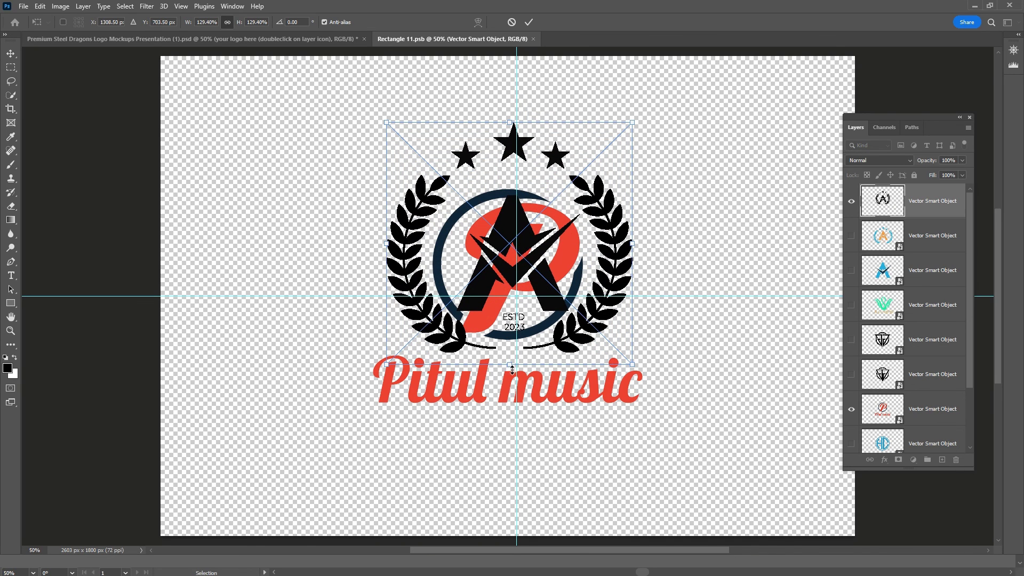
drag(512, 369, 516, 454)
mouse_move(526, 274)
mouse_down()
mouse_move(533, 202)
mouse_move(533, 292)
mouse_move(534, 284)
mouse_up()
click(528, 21)
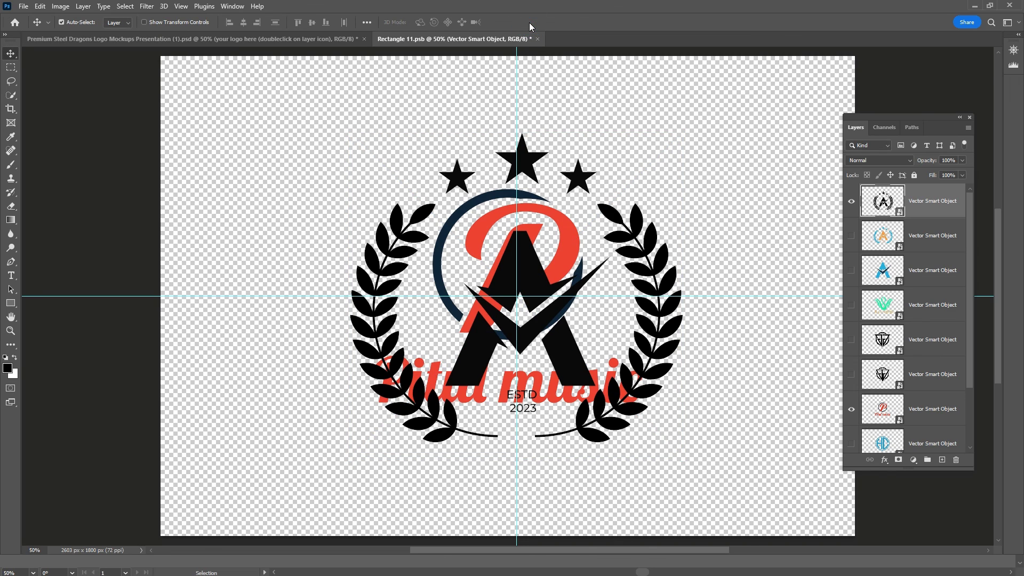
Hide the Pitul music logo layer, save Rectangle 11.psb and switch to the Premium Steel Dragons Logo Mockups Presentation (1).psd document
click(851, 413)
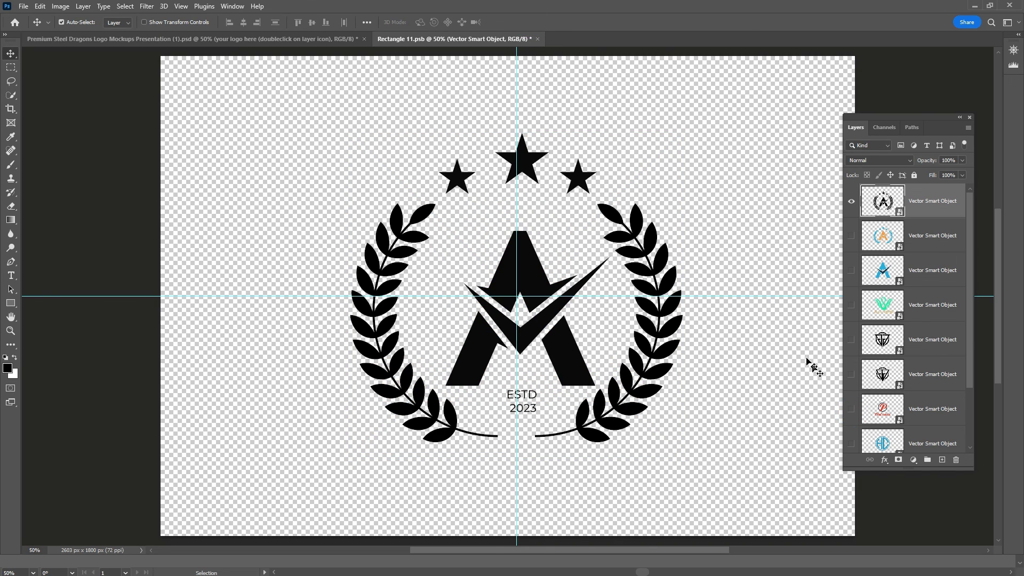
key(ctrl+s)
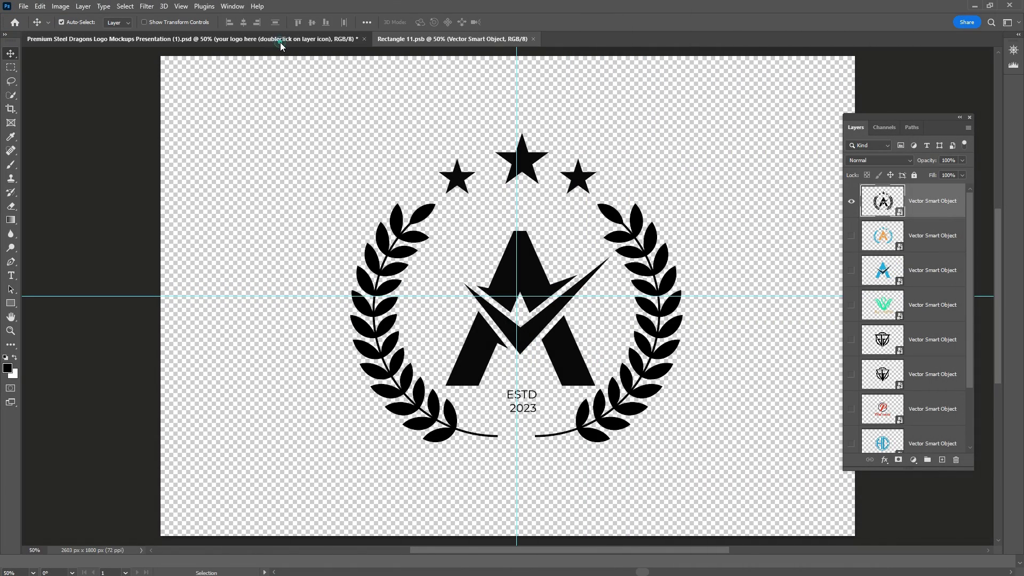
click(281, 42)
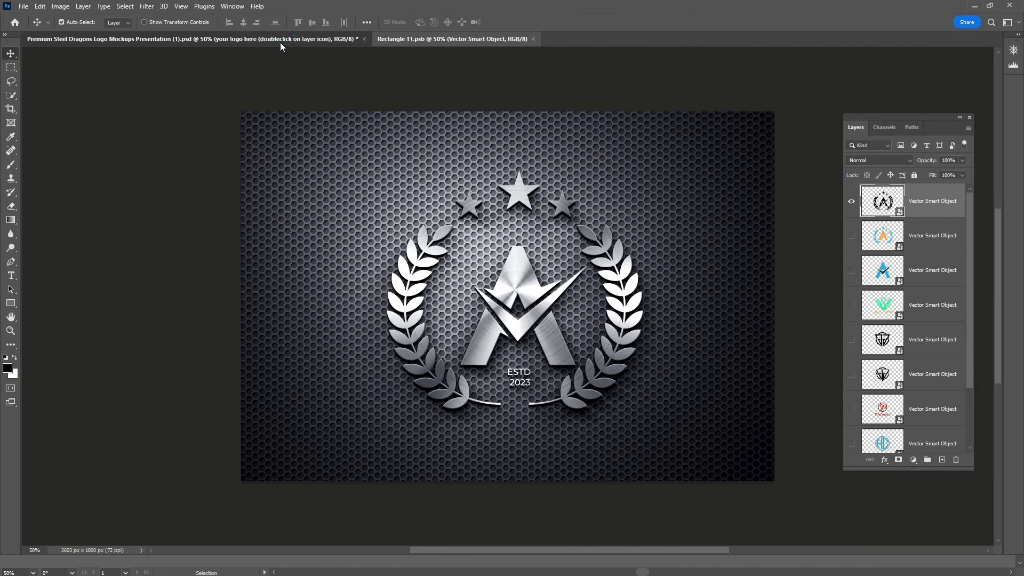